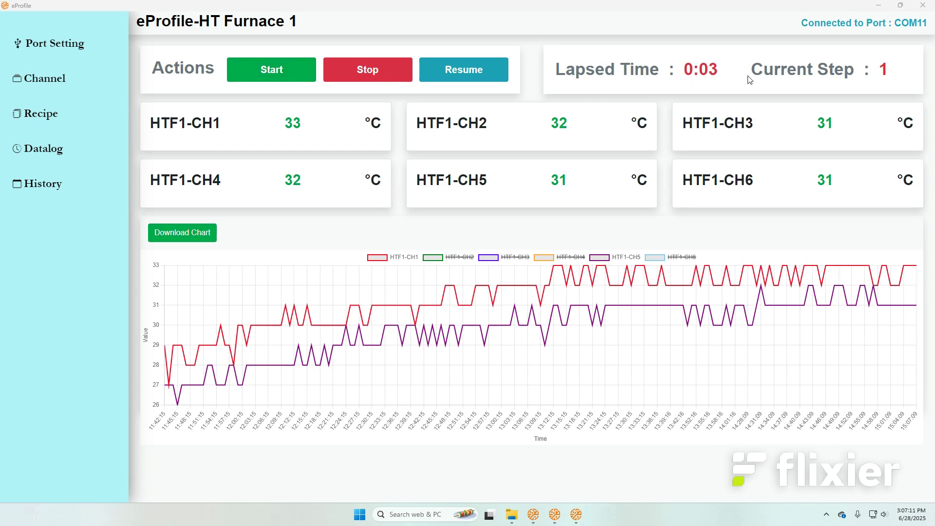
pyautogui.doubleClick(881, 69)
pyautogui.click(829, 67)
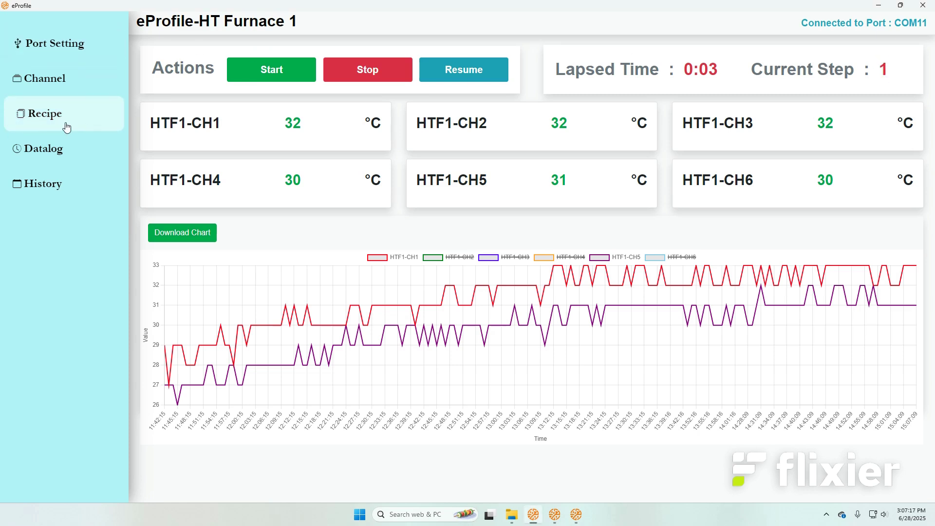
# Step: Open the recipe list and bring up the Testing recipe for updating in a maximized window
pyautogui.click(82, 118)
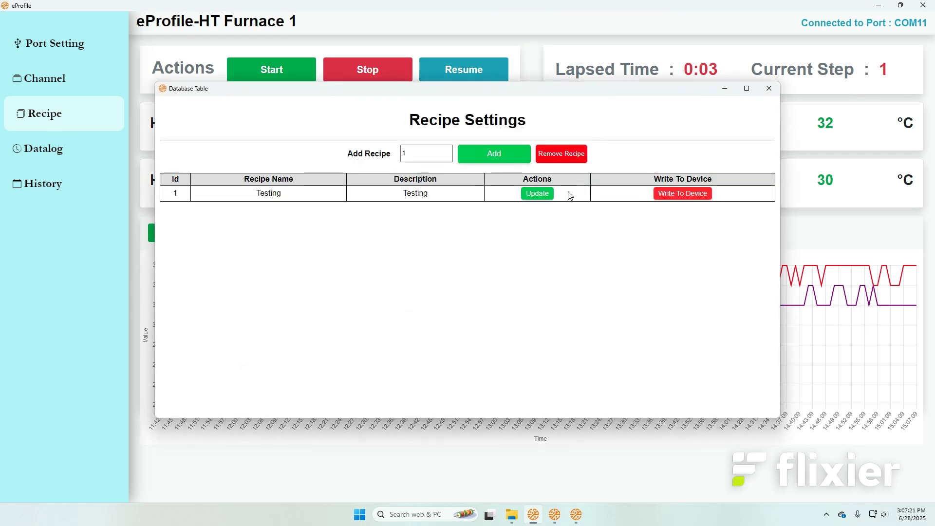
pyautogui.click(747, 89)
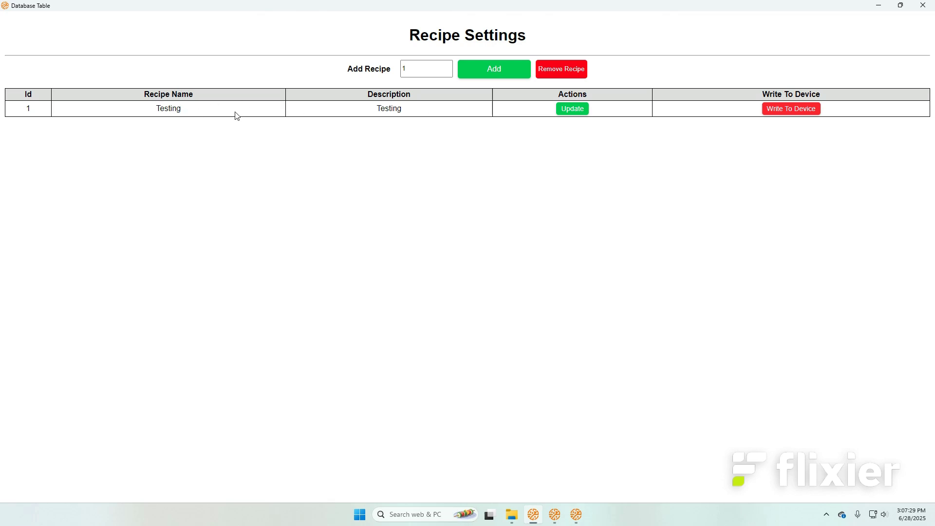
pyautogui.click(585, 110)
pyautogui.click(673, 89)
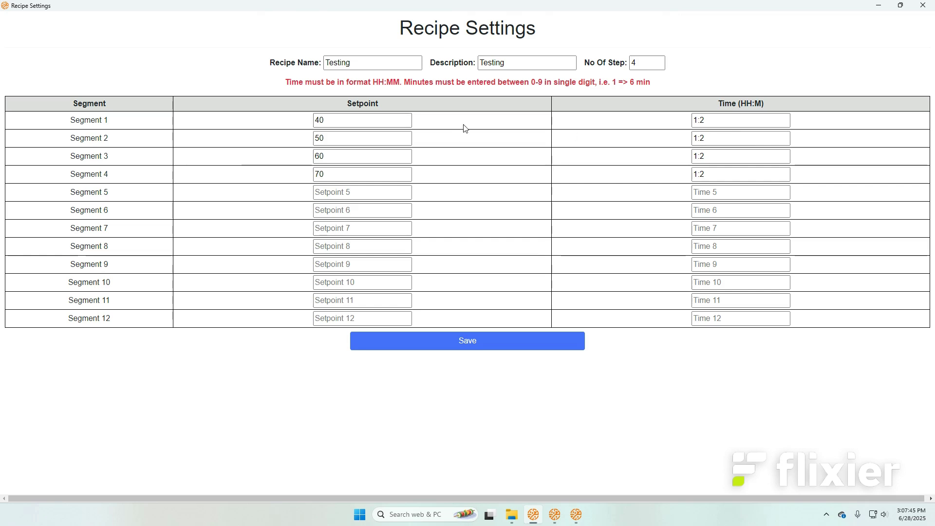
# Step: Examine Segment 1's time entry and the note about the required time format above the segment table
pyautogui.click(750, 125)
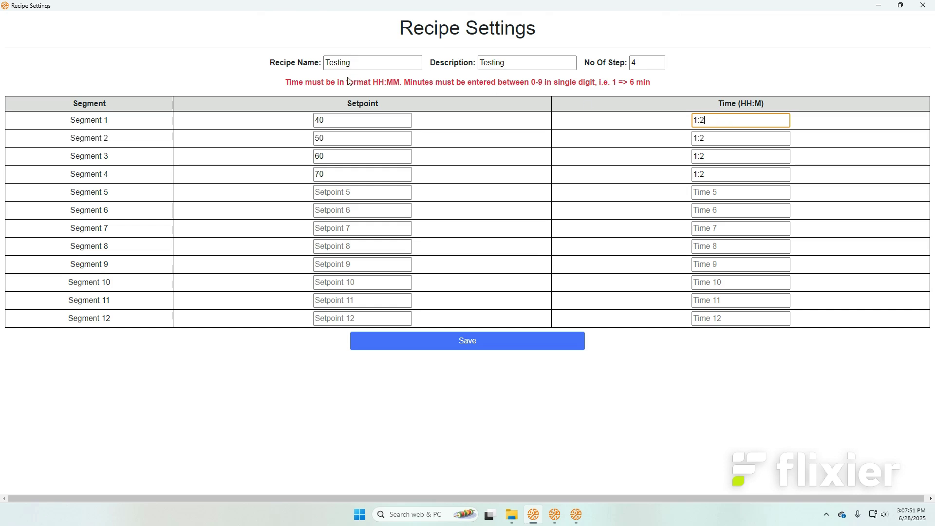
pyautogui.moveTo(289, 82); pyautogui.dragTo(651, 87)
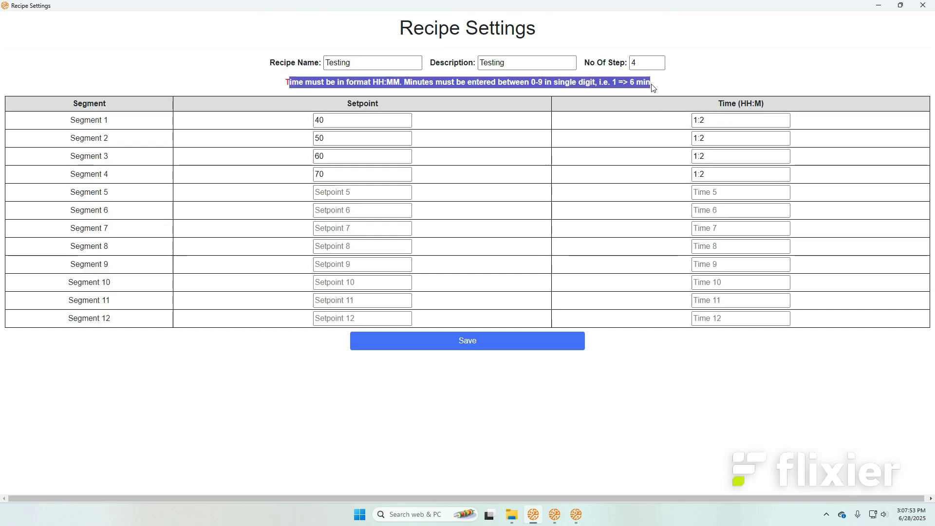
pyautogui.click(692, 89)
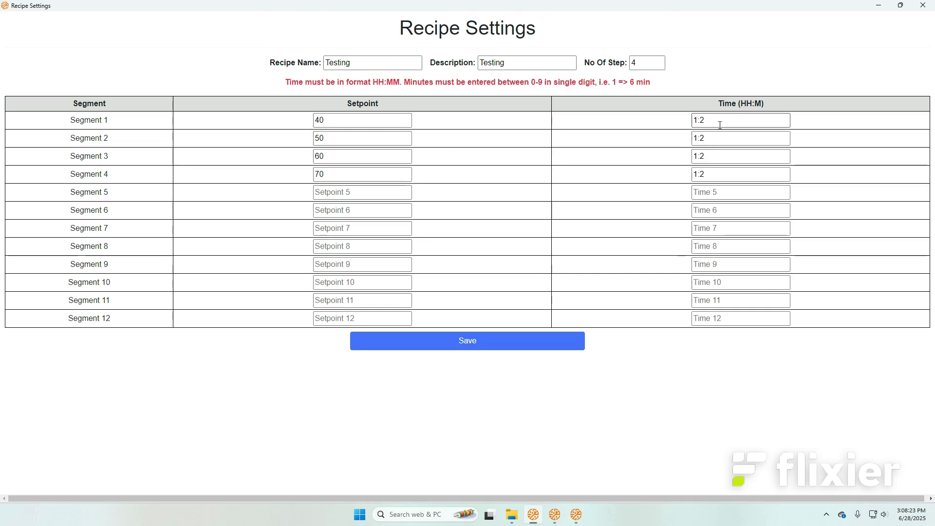
# Step: Fill in Segment 5 of the Testing recipe with a setpoint of 70 and a time of 1:0
pyautogui.click(359, 192)
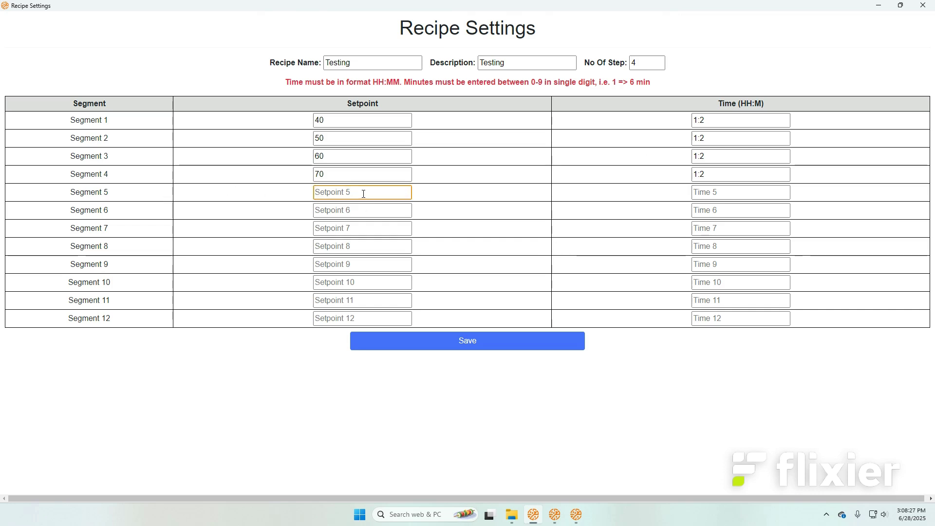
pyautogui.write('70')
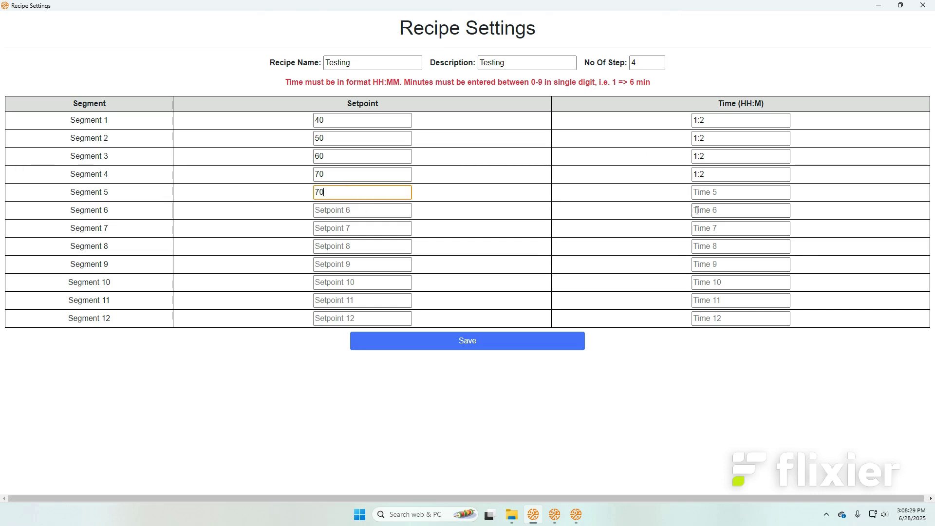
pyautogui.click(715, 195)
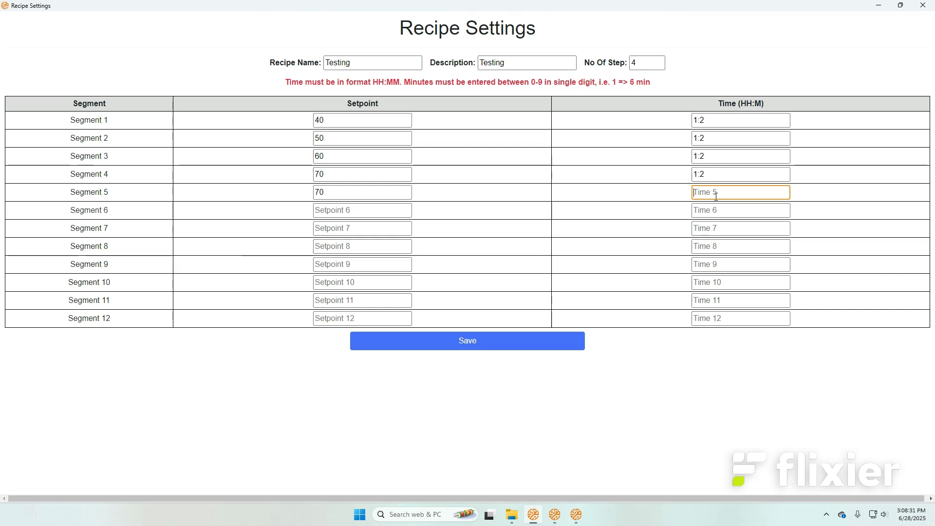
pyautogui.write('1')
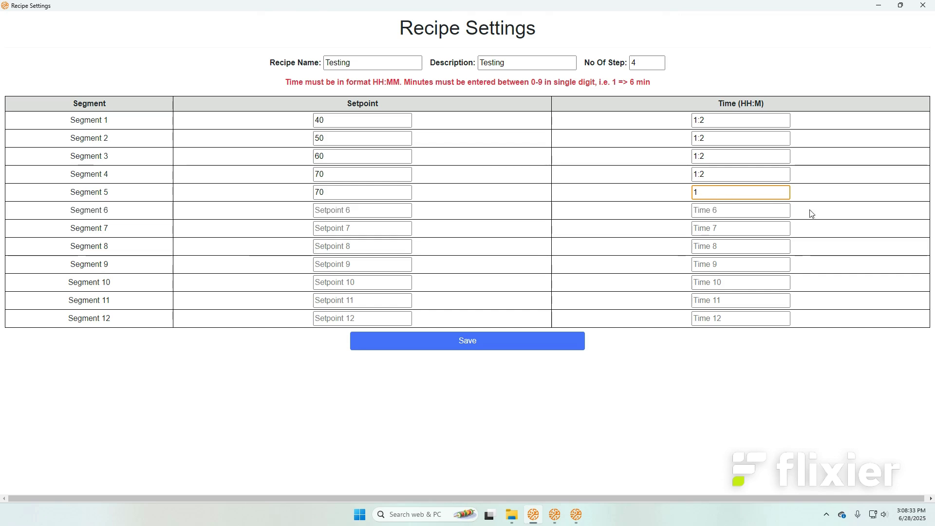
pyautogui.write(':0')
pyautogui.click(388, 209)
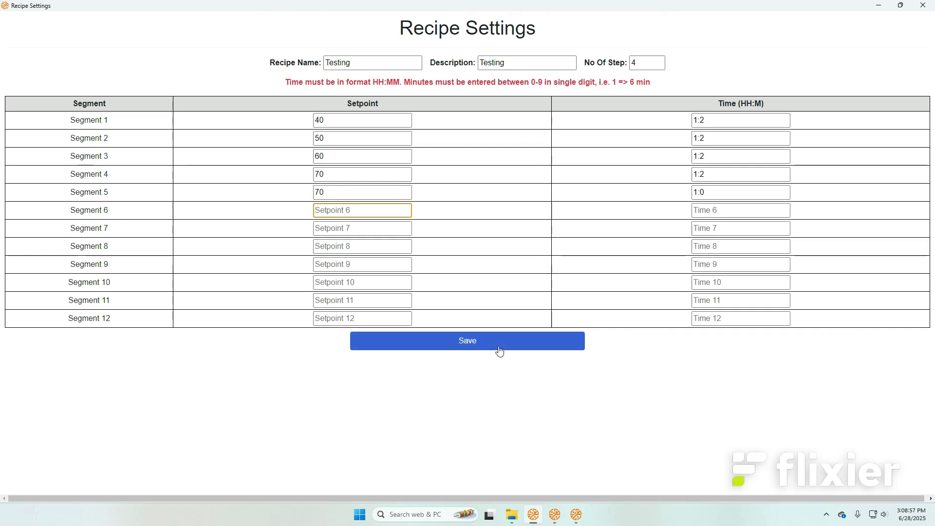
# Step: Set the recipe's number of steps to 5, save the recipe and close its editing window
pyautogui.click(650, 63)
pyautogui.press('BackSpace')
pyautogui.write('5')
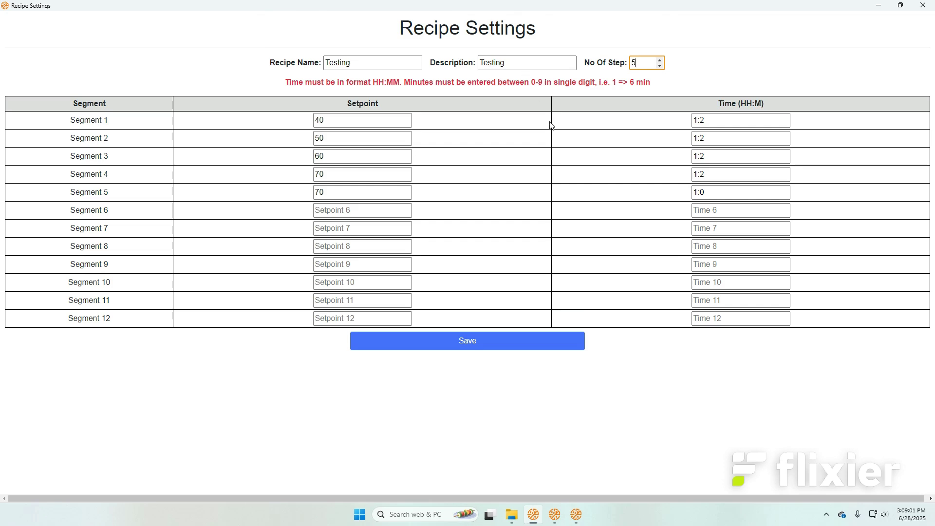
pyautogui.press('Tab')
pyautogui.press('Tab')
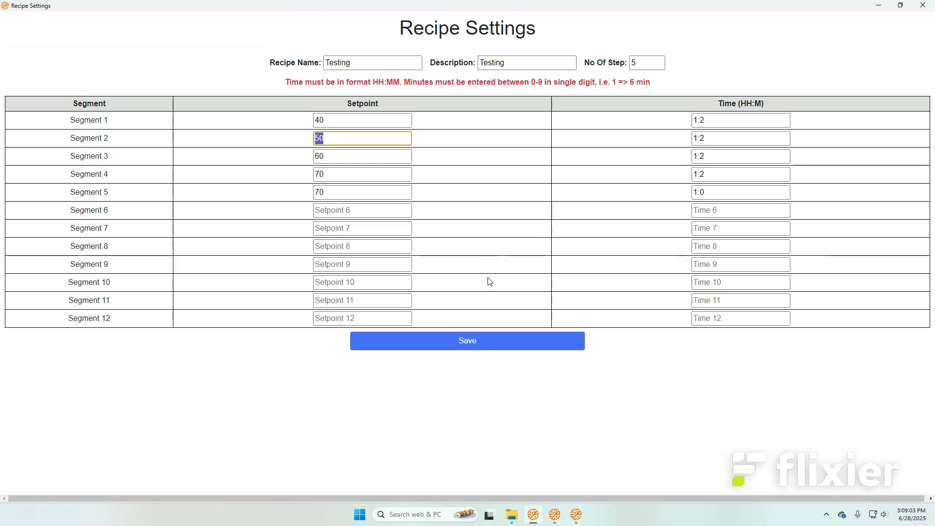
pyautogui.press('Tab')
pyautogui.click(476, 343)
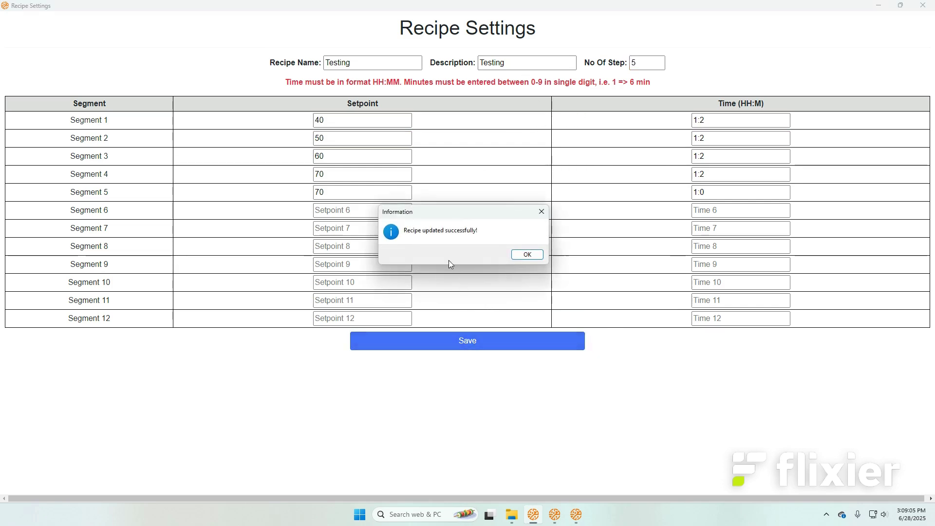
pyautogui.click(527, 254)
pyautogui.click(921, 7)
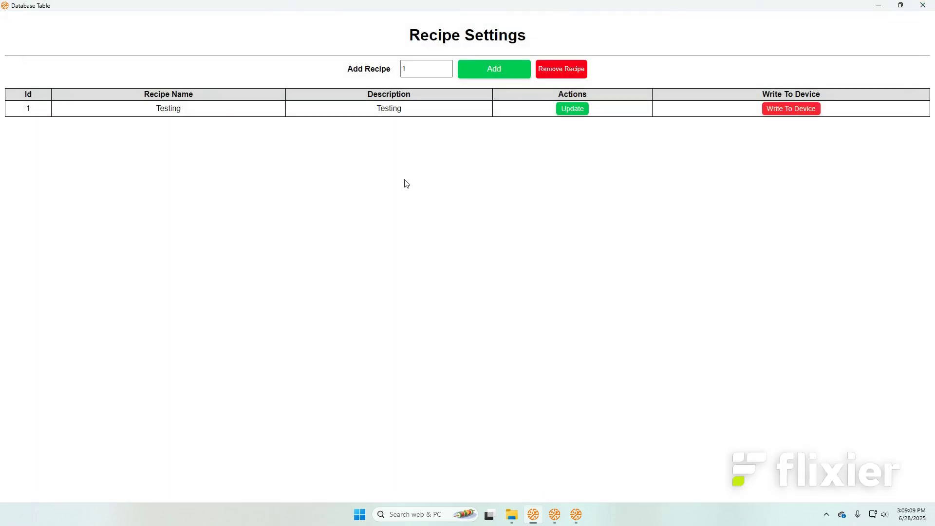
# Step: Reopen the Testing recipe to check its saved steps, return to the recipe list and review its columns
pyautogui.click(584, 112)
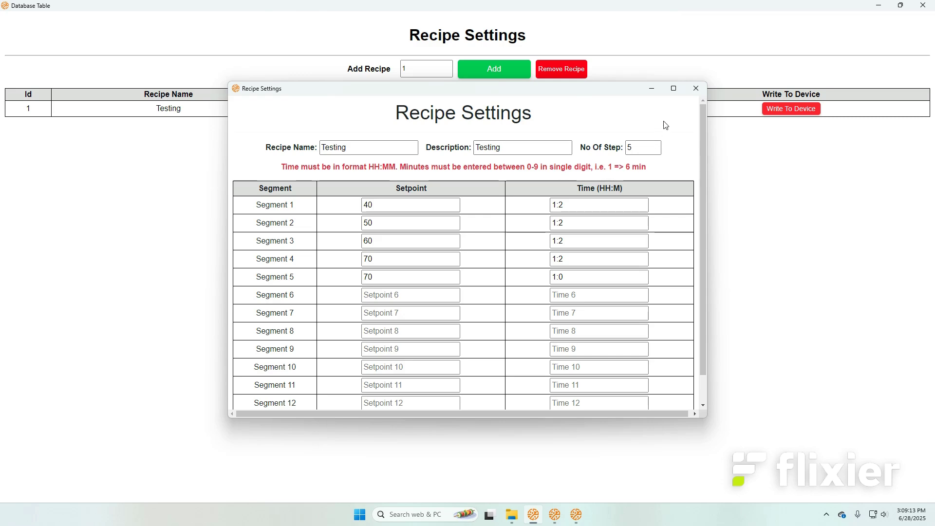
pyautogui.click(674, 89)
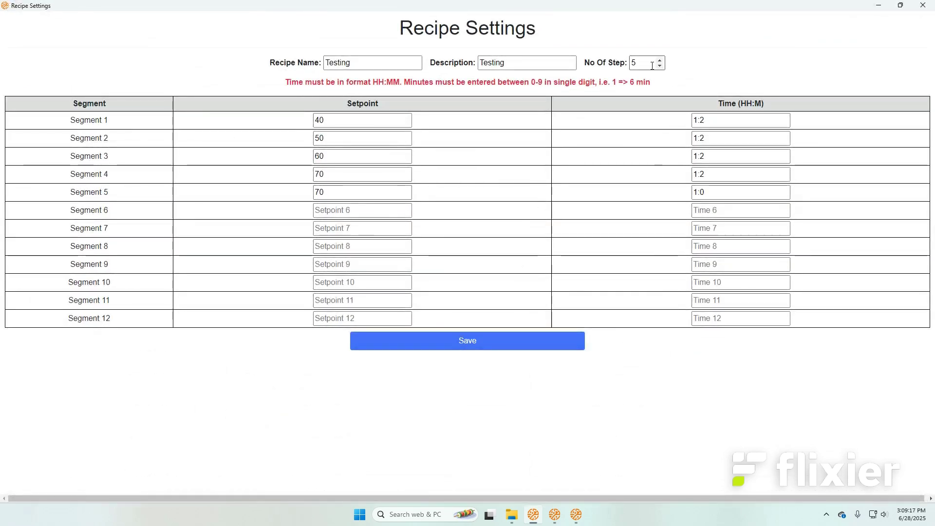
pyautogui.click(923, 5)
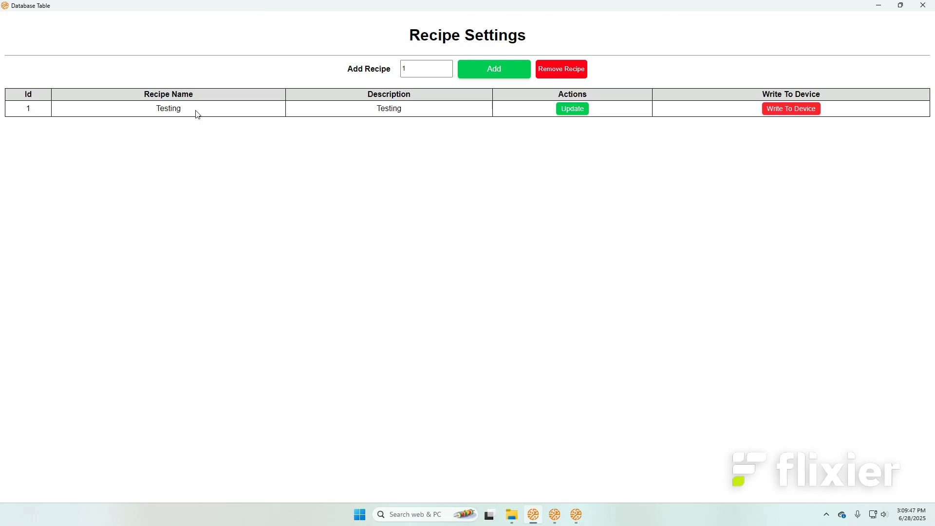
pyautogui.moveTo(144, 94); pyautogui.dragTo(195, 96)
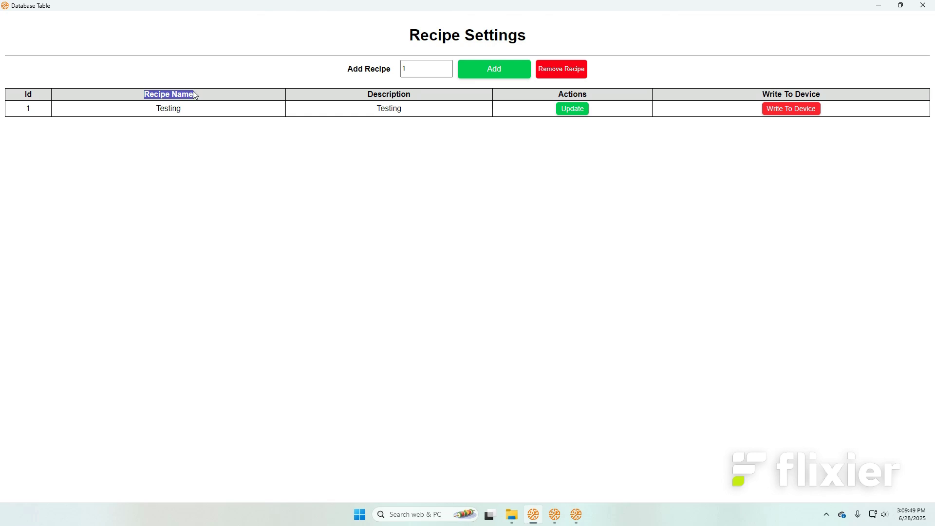
pyautogui.click(671, 138)
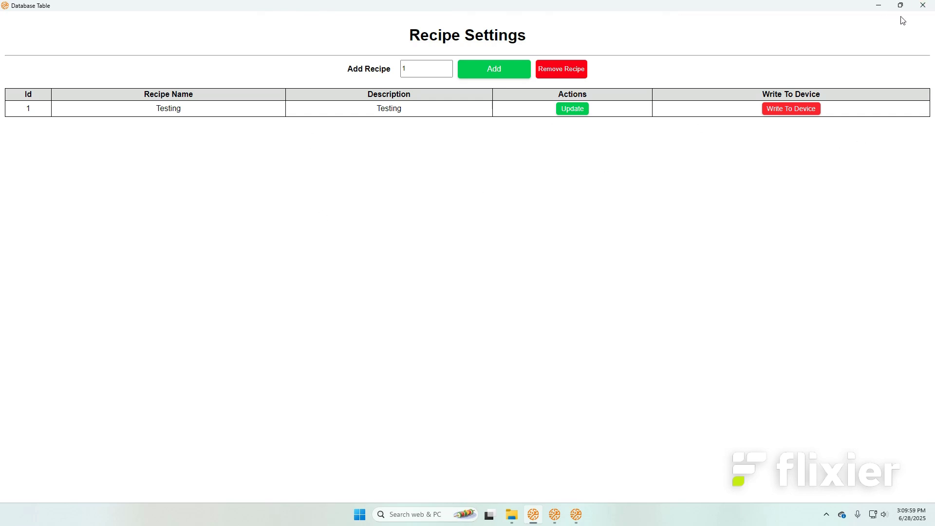
# Step: Close the recipe list and start the furnace profile from the main dashboard
pyautogui.click(923, 5)
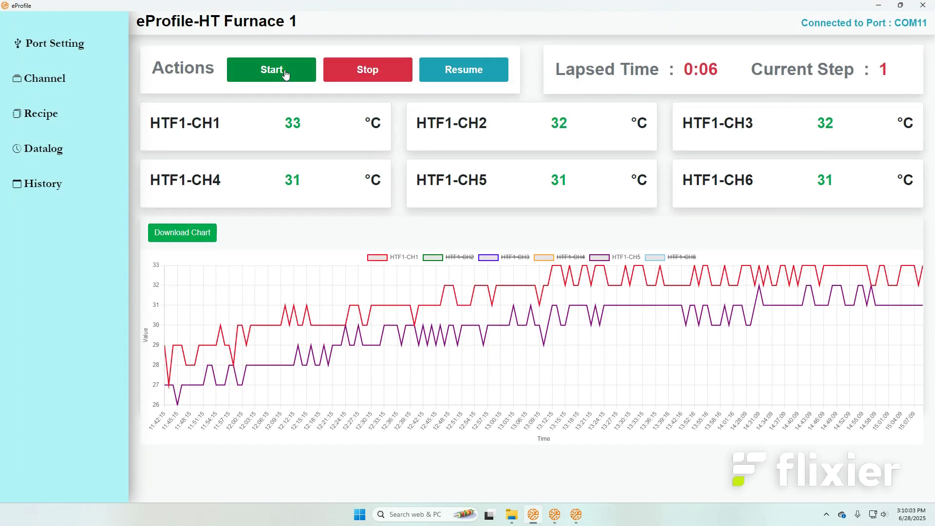
pyautogui.click(285, 74)
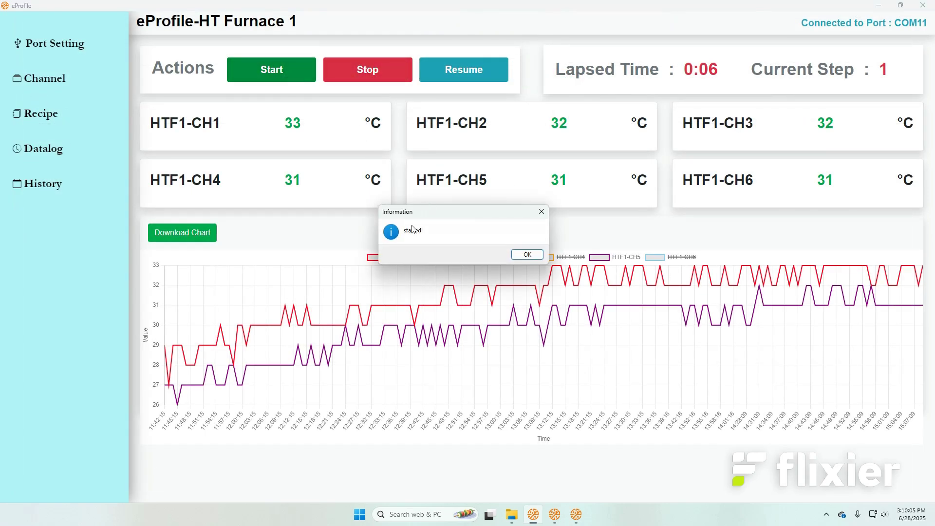
pyautogui.click(532, 257)
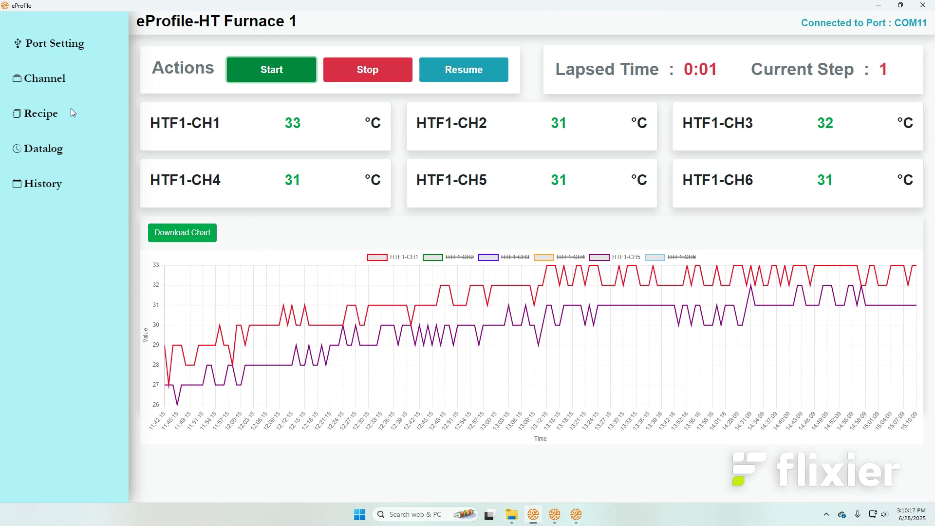
# Step: Review the channel settings list, and look at the datalog interval settings with the available unit options
pyautogui.click(64, 85)
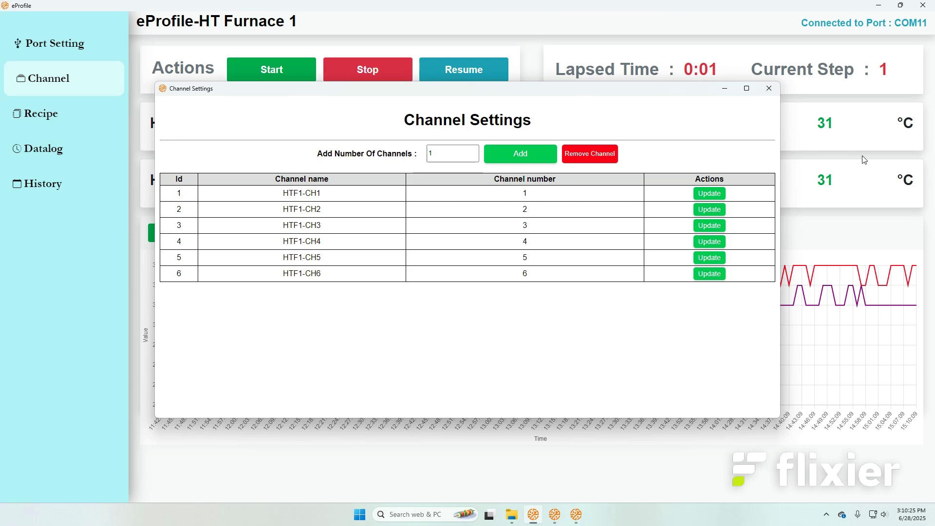
pyautogui.click(774, 94)
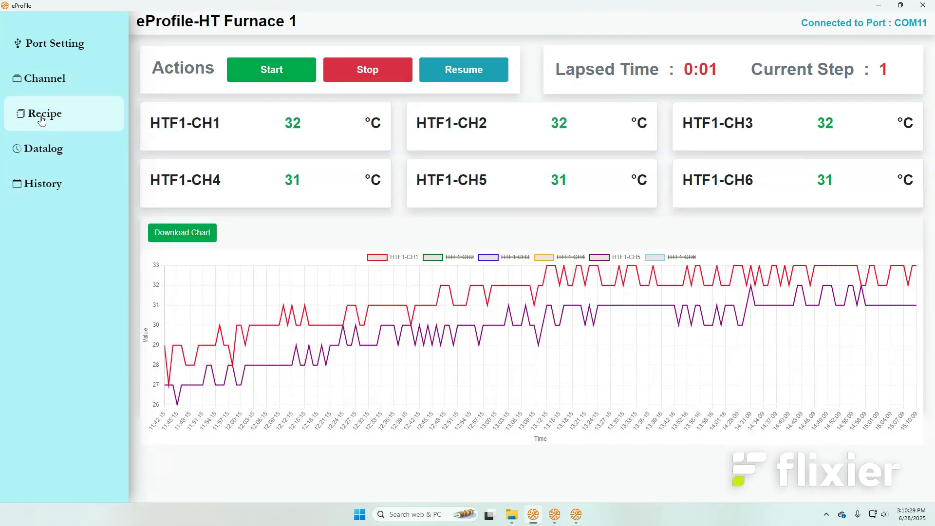
pyautogui.click(54, 153)
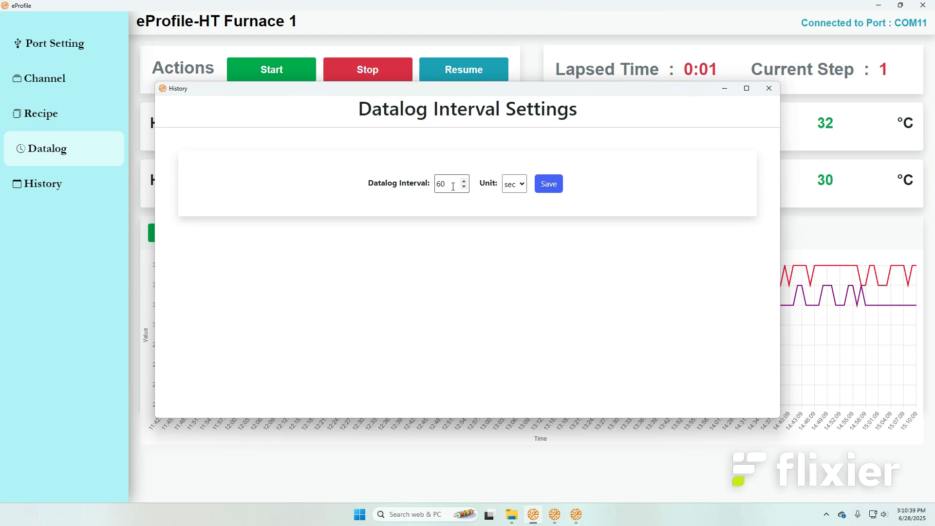
pyautogui.click(524, 189)
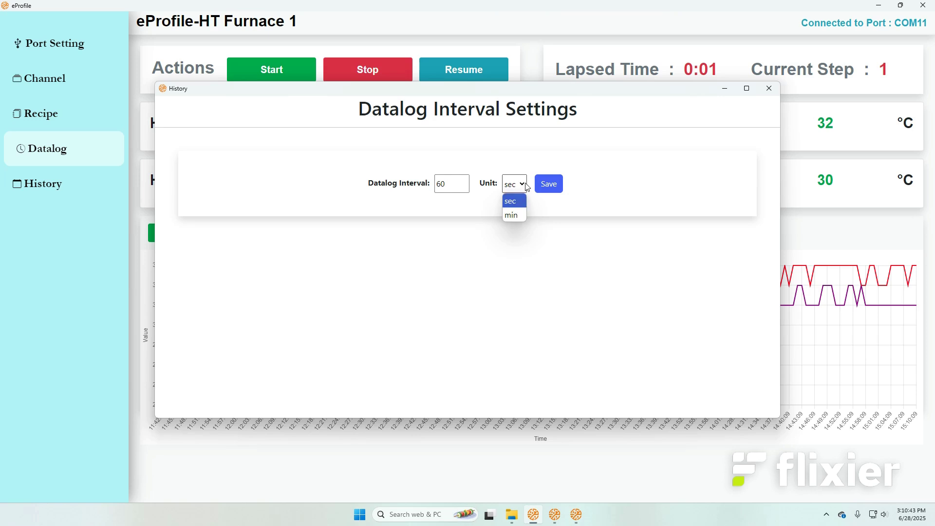
pyautogui.click(526, 187)
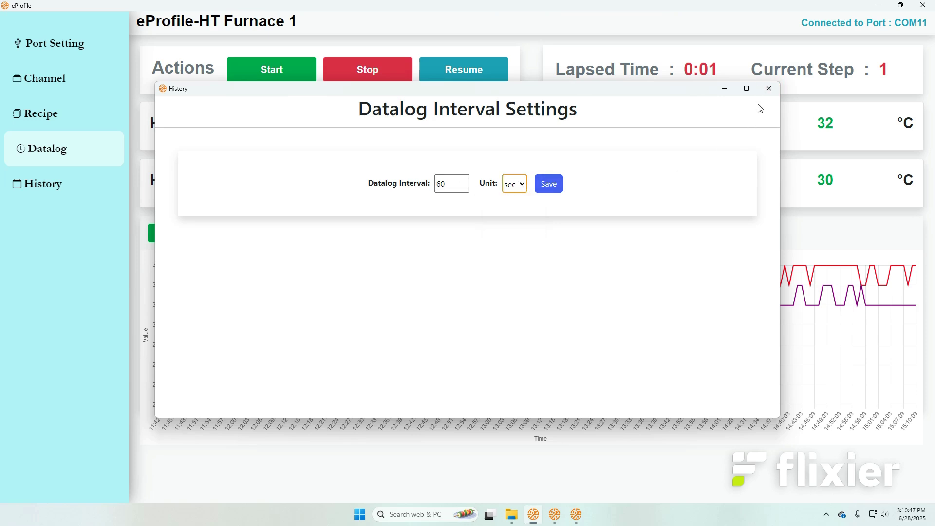
pyautogui.click(770, 89)
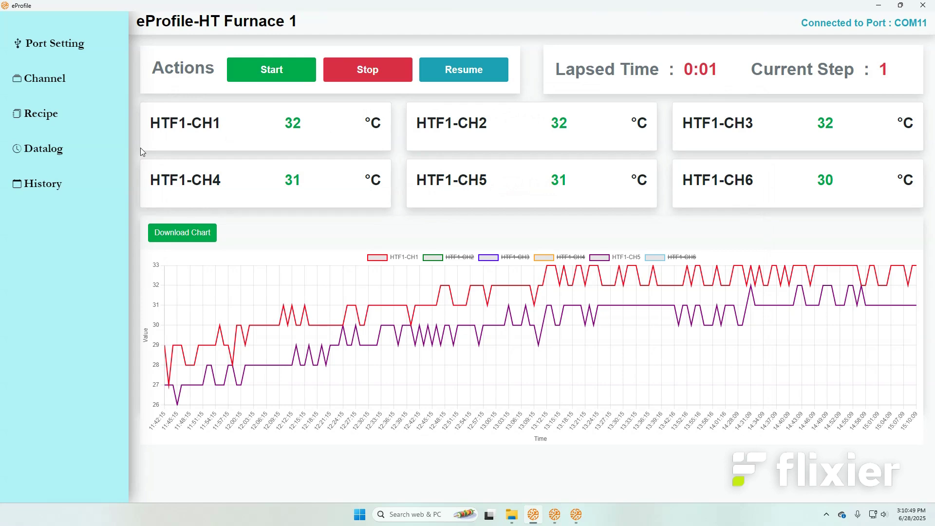
# Step: Open the data history and set the start date to 06/28/2025
pyautogui.click(65, 186)
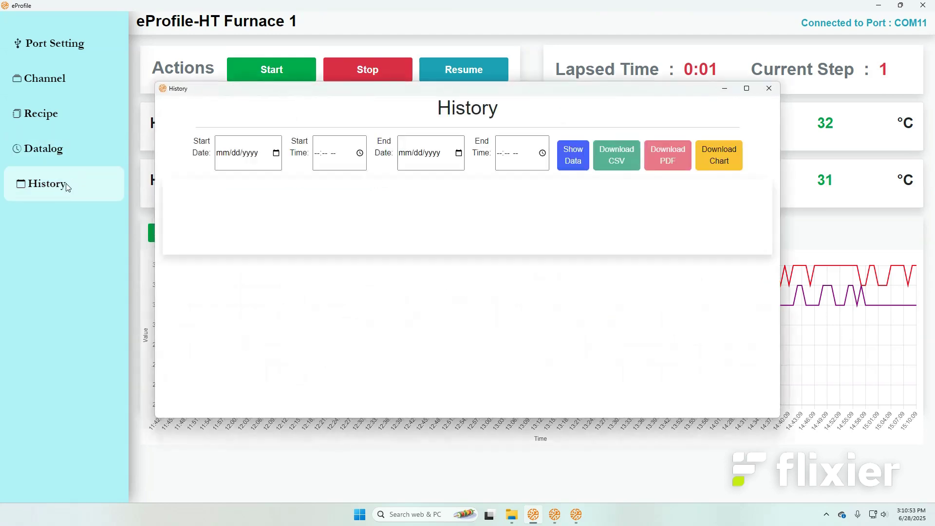
pyautogui.click(276, 154)
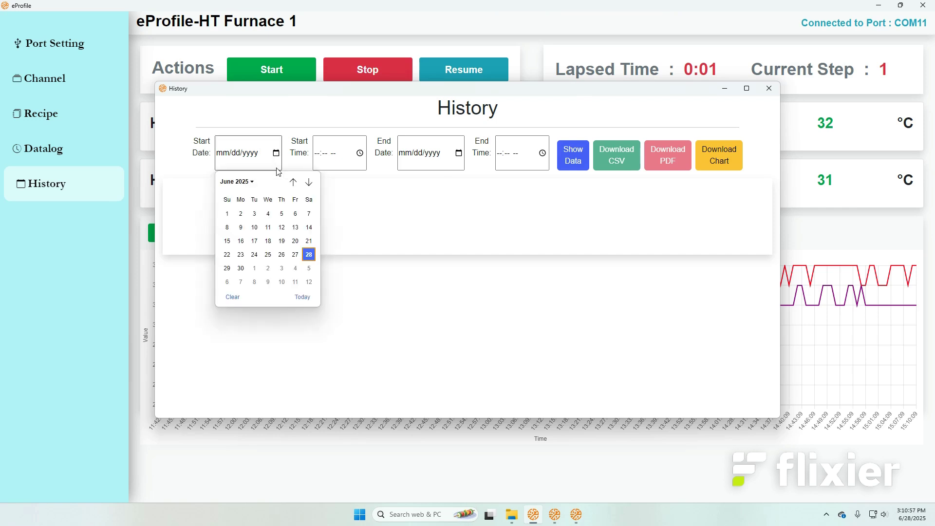
pyautogui.click(309, 255)
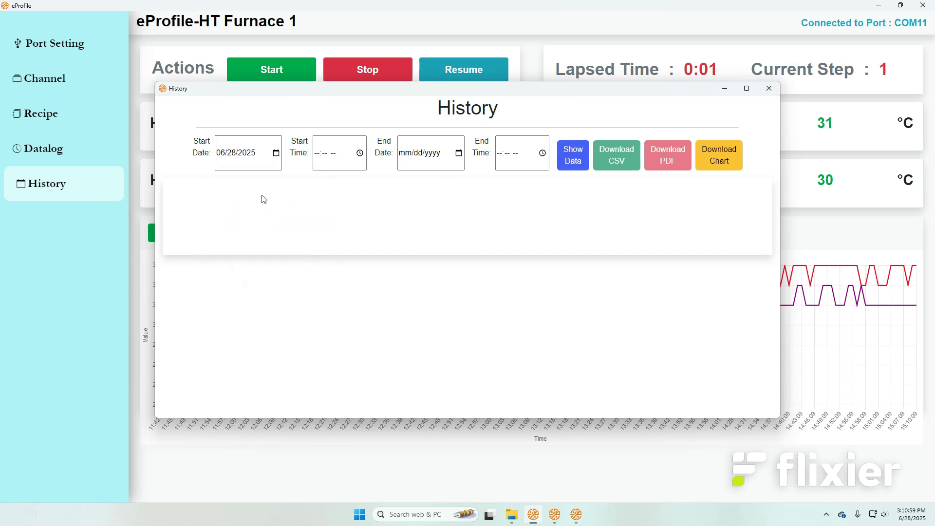
# Step: Set the history start time to 10:00 AM
pyautogui.click(361, 154)
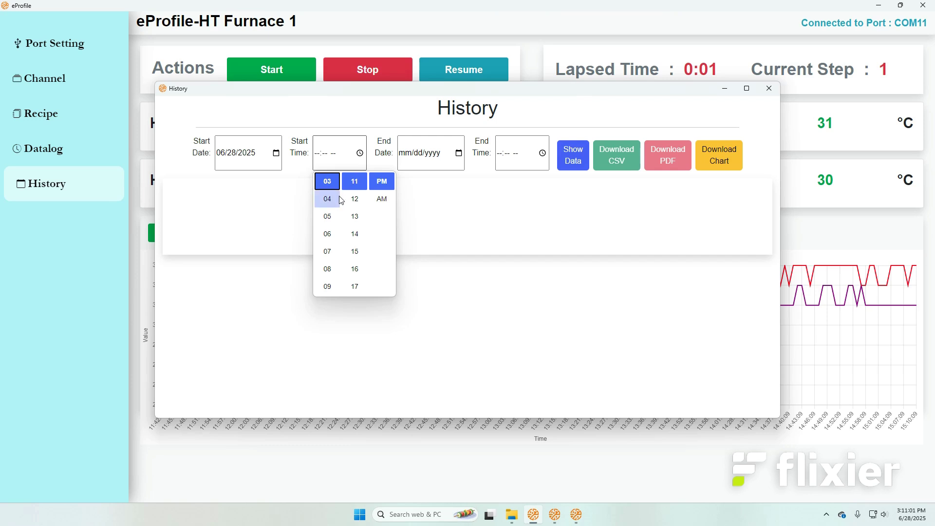
pyautogui.scroll(-1, 327, 271)
pyautogui.click(326, 247)
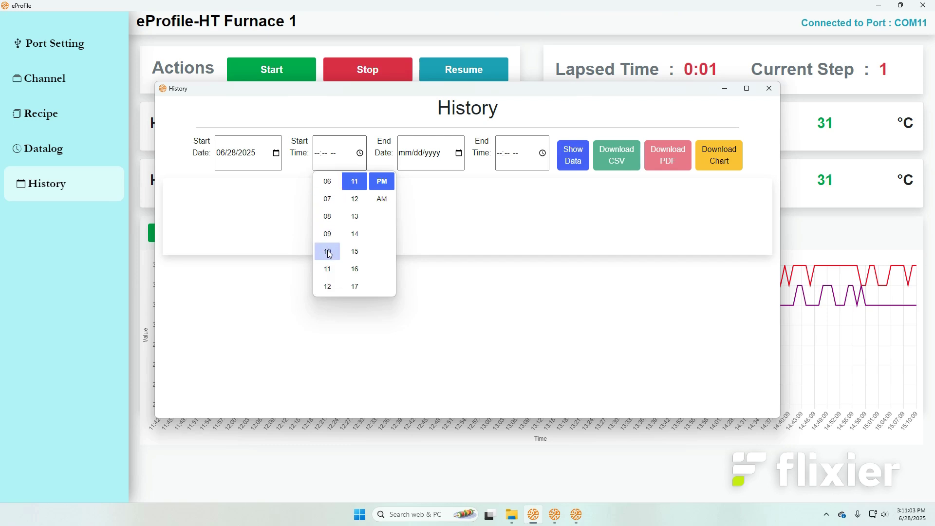
pyautogui.click(377, 203)
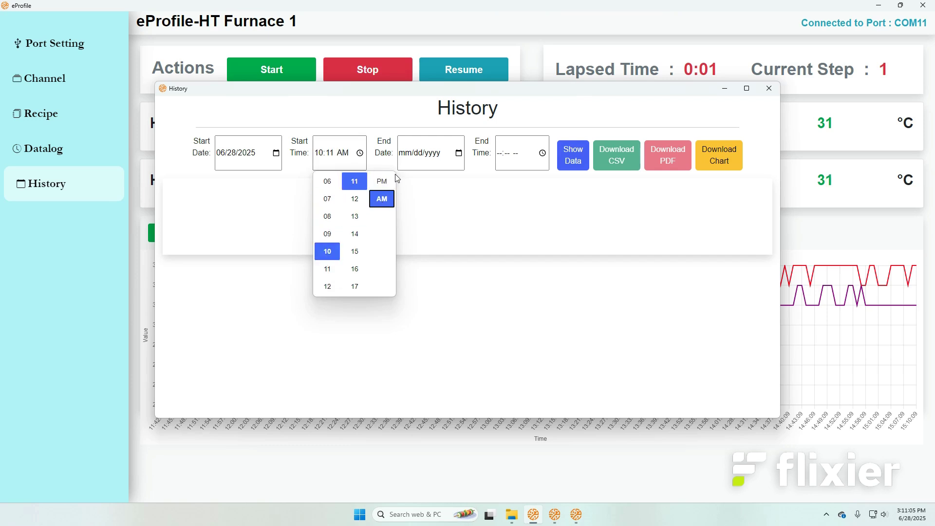
pyautogui.scroll(4, 349, 197)
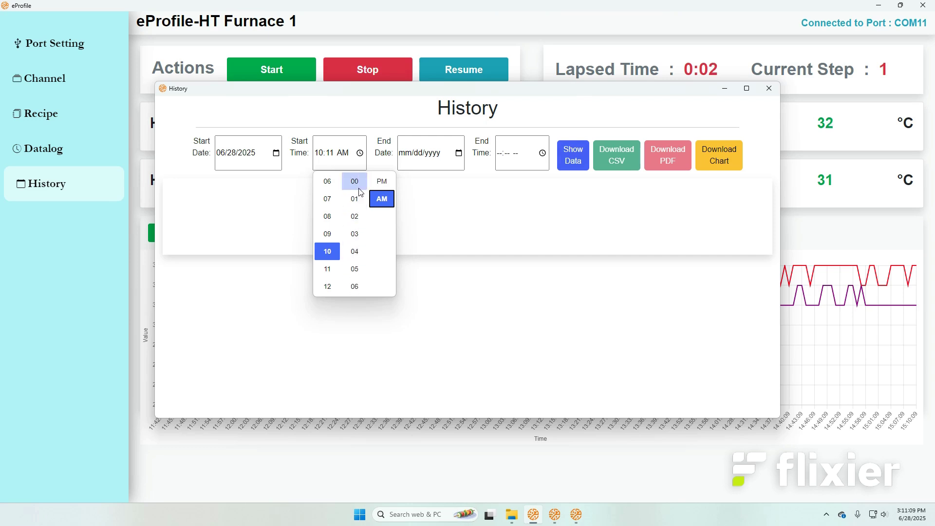
pyautogui.click(354, 183)
pyautogui.click(441, 197)
# Step: Set the history end date to 06/28/2025 and the end time to 03:11 PM
pyautogui.click(459, 155)
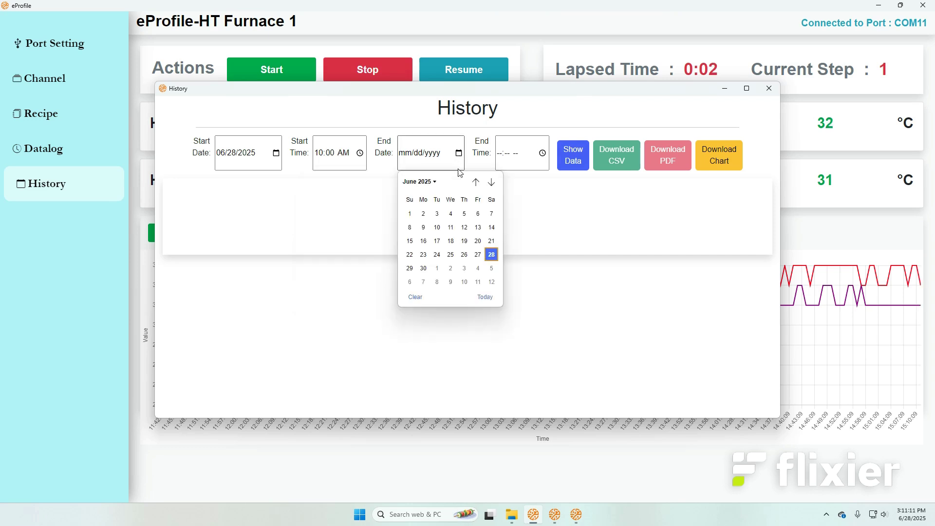
pyautogui.click(493, 257)
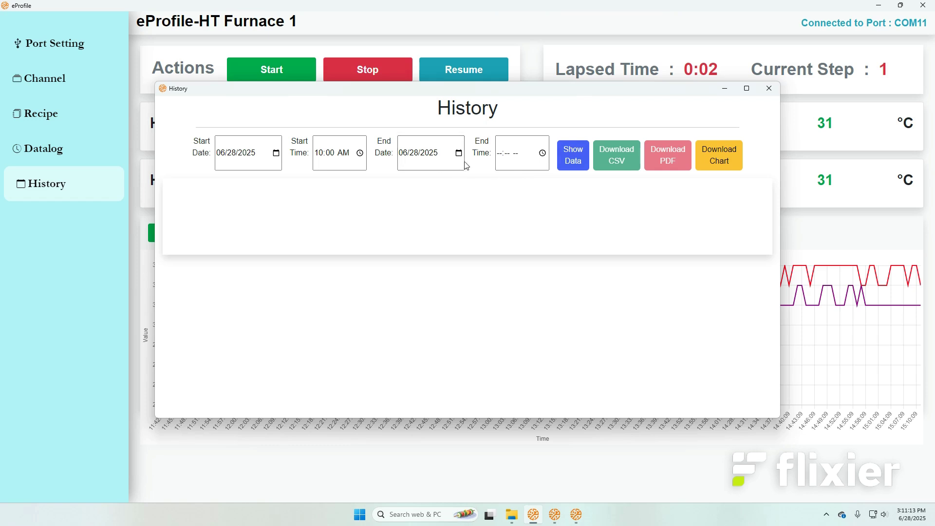
pyautogui.click(503, 157)
pyautogui.click(542, 154)
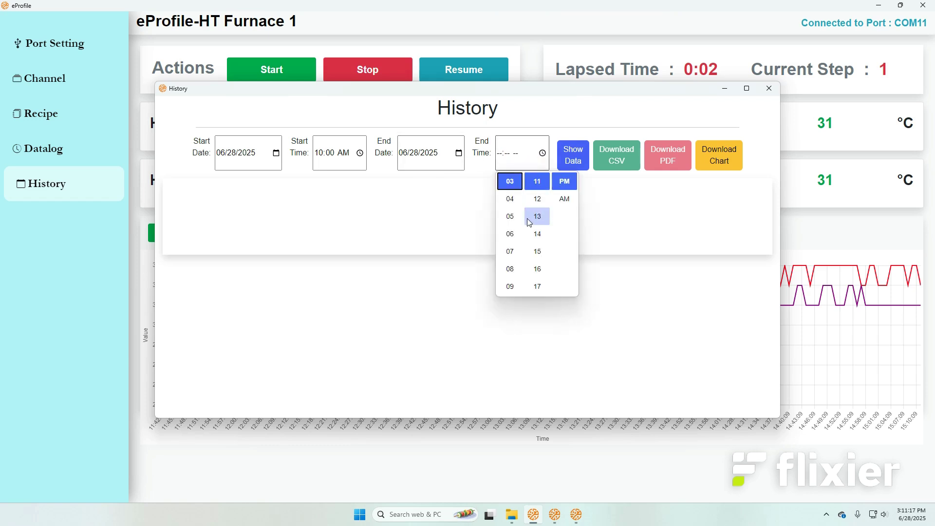
pyautogui.click(510, 183)
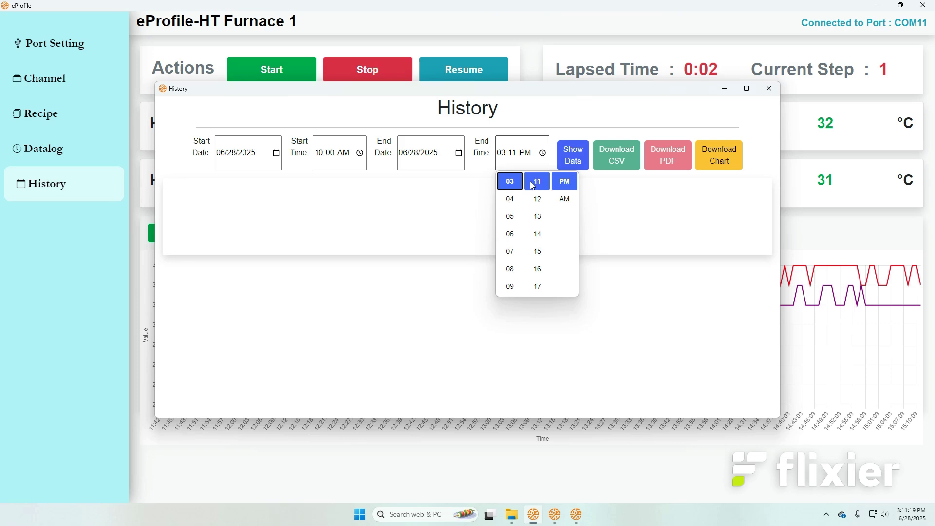
pyautogui.click(563, 182)
# Step: Show the history data for the chosen period and maximize the window to review the chart and table
pyautogui.click(575, 162)
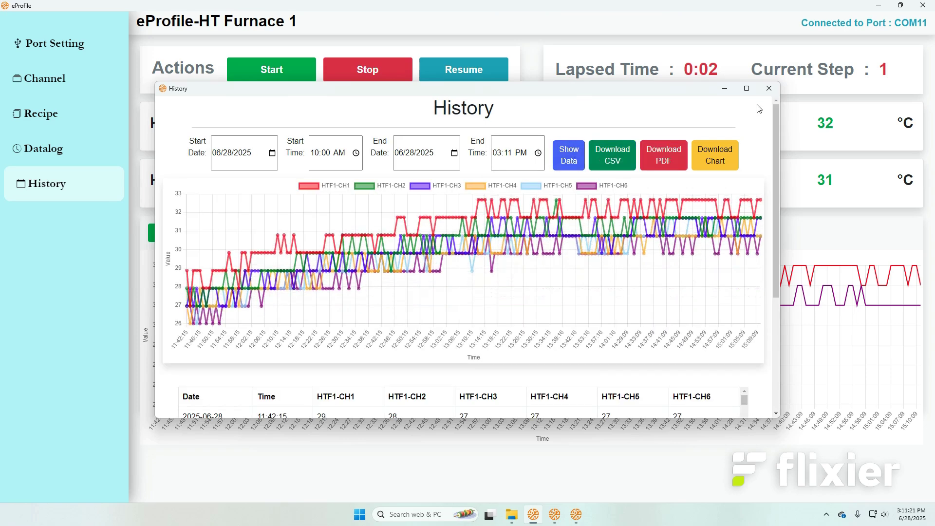
pyautogui.click(747, 88)
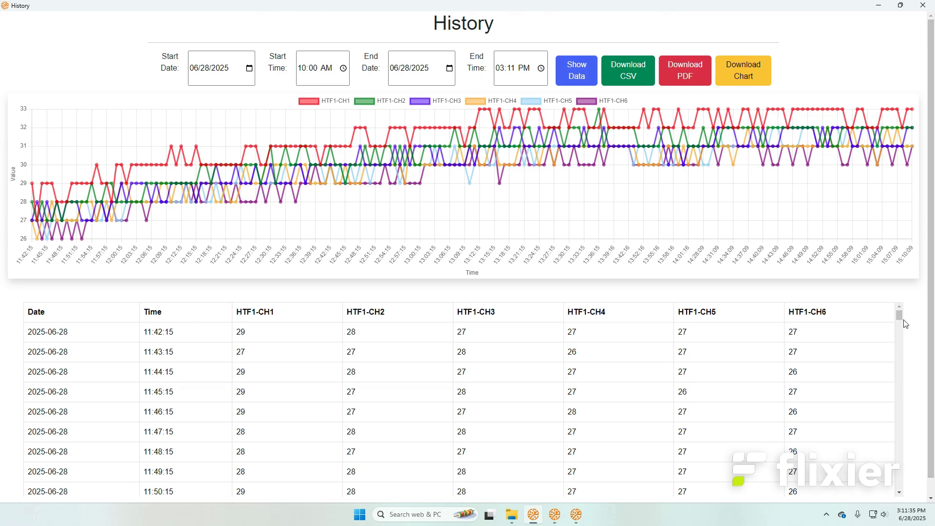
pyautogui.moveTo(900, 317); pyautogui.dragTo(887, 276)
# Step: Start the PDF download and go through the log sheet fields, from company name to signatures and parts heat treated, leaving them blank
pyautogui.click(692, 76)
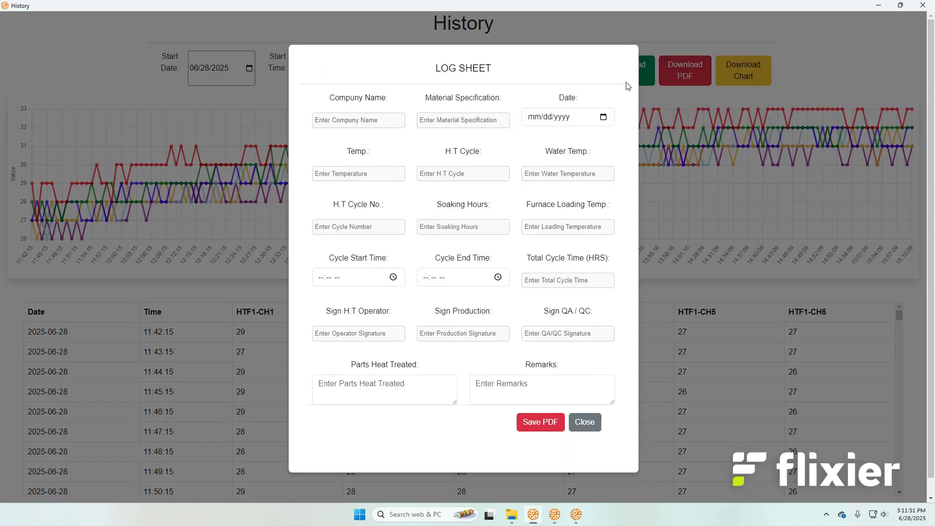
pyautogui.click(383, 119)
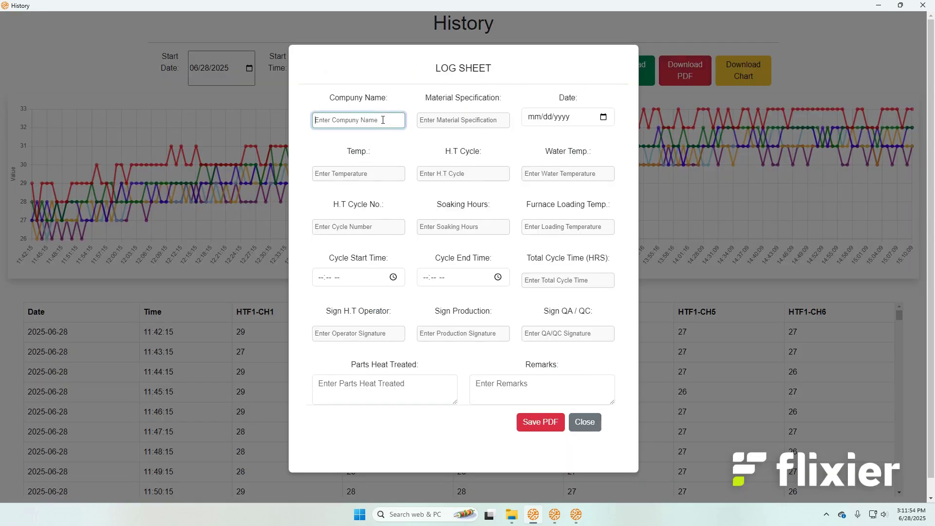
pyautogui.click(448, 123)
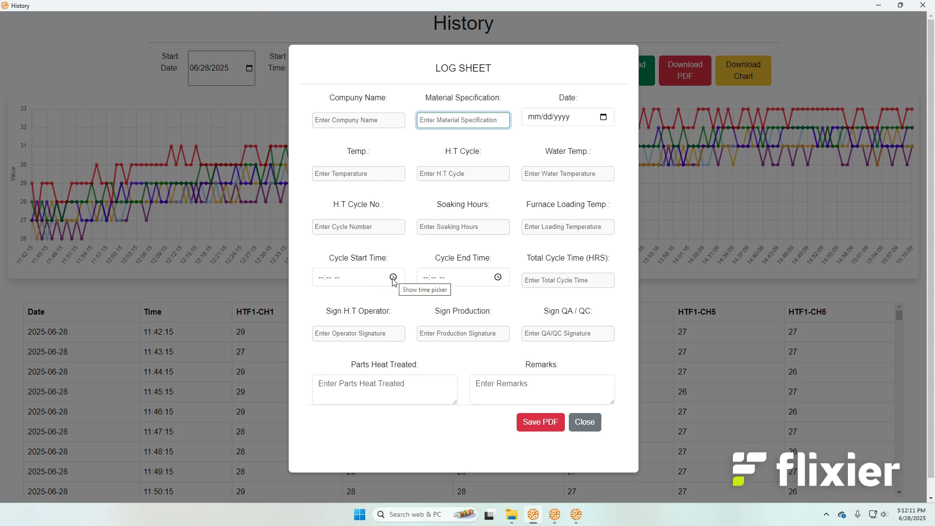
pyautogui.click(384, 338)
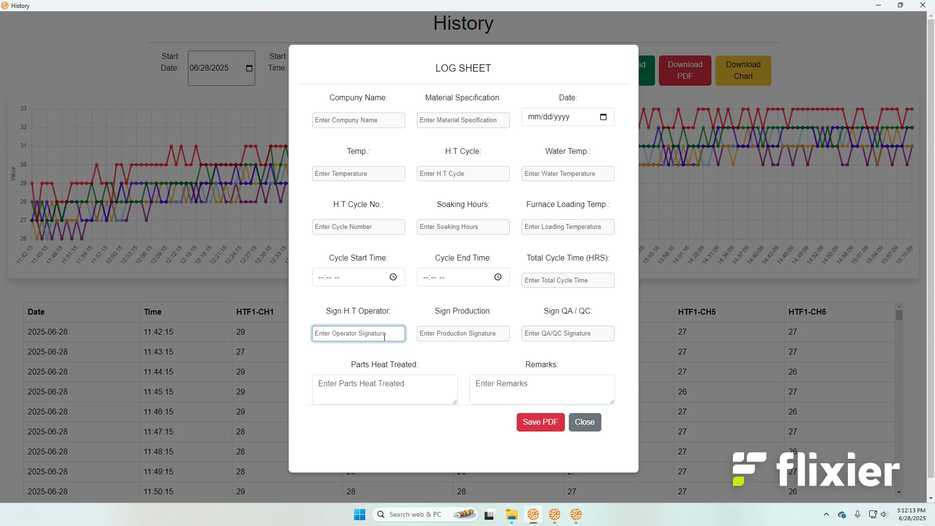
pyautogui.click(456, 337)
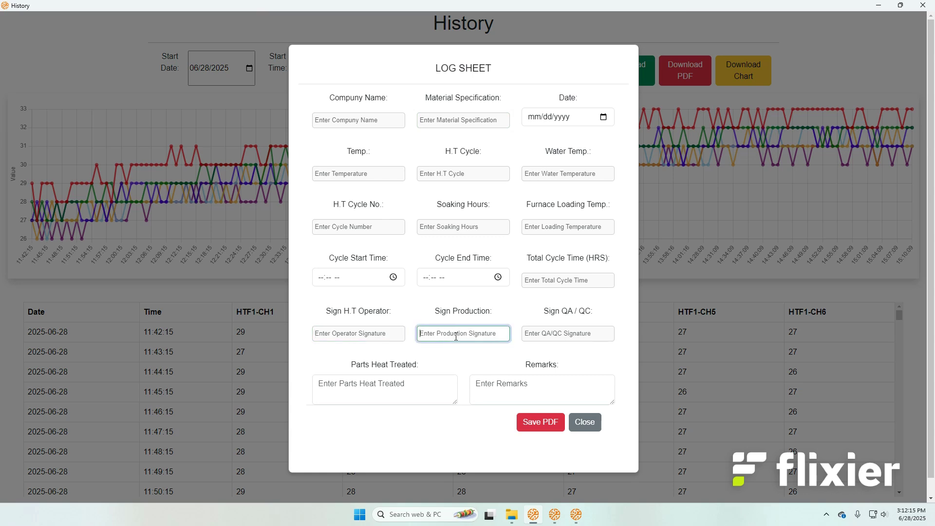
pyautogui.click(582, 340)
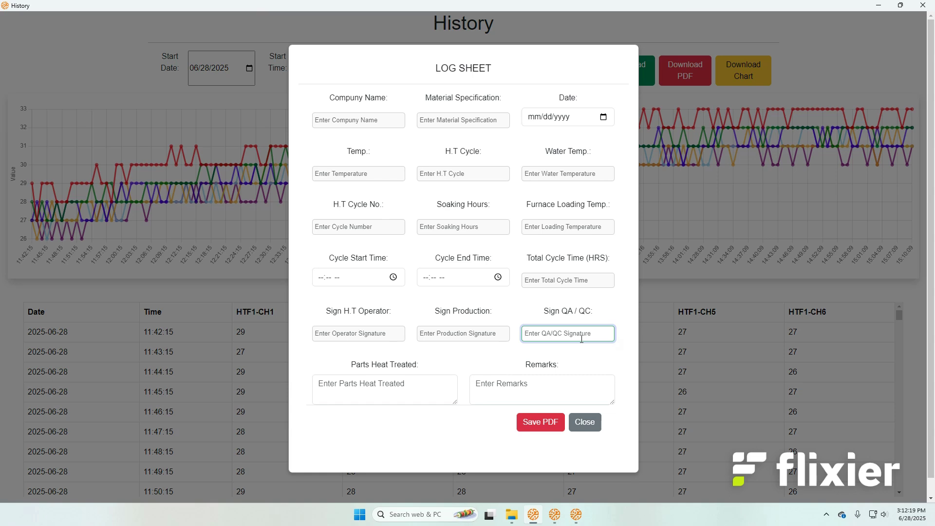
pyautogui.click(420, 387)
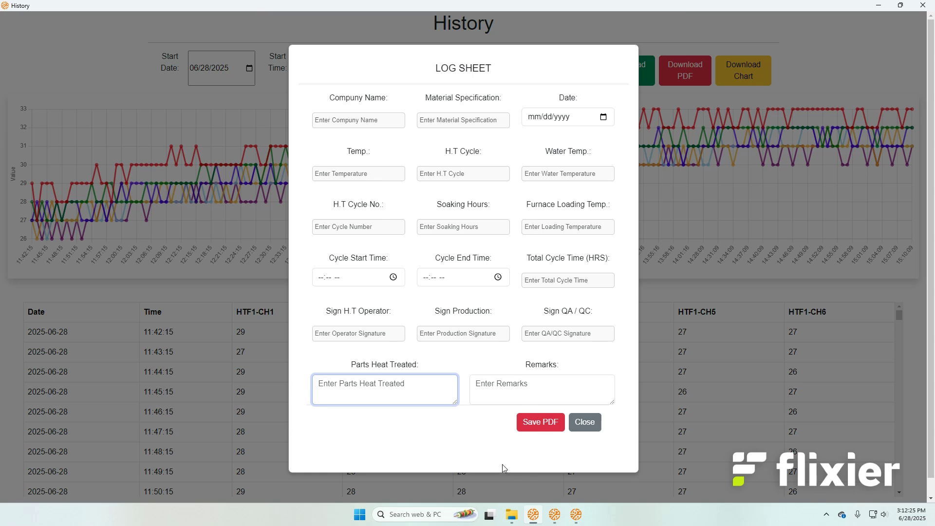
# Step: Save the log sheet PDF to the Desktop as demo-TableData_2025-06-28
pyautogui.click(550, 427)
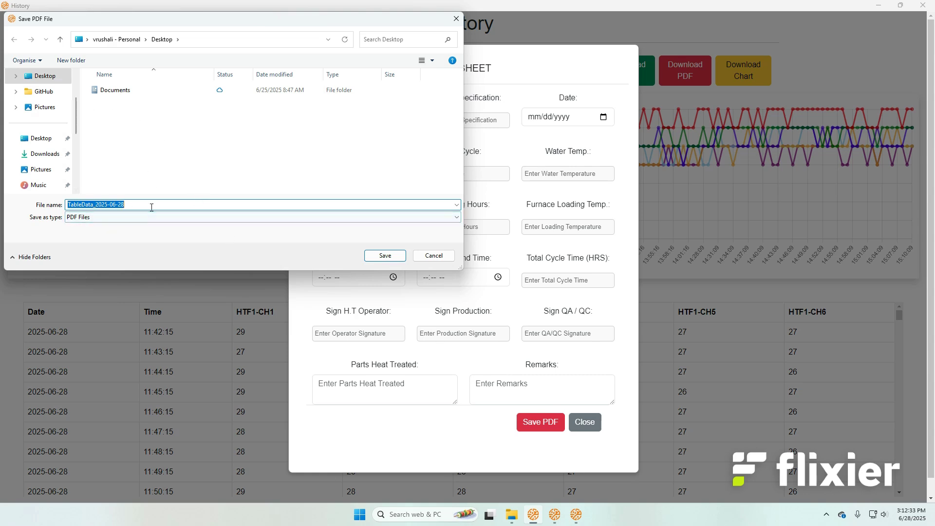
pyautogui.press('Home')
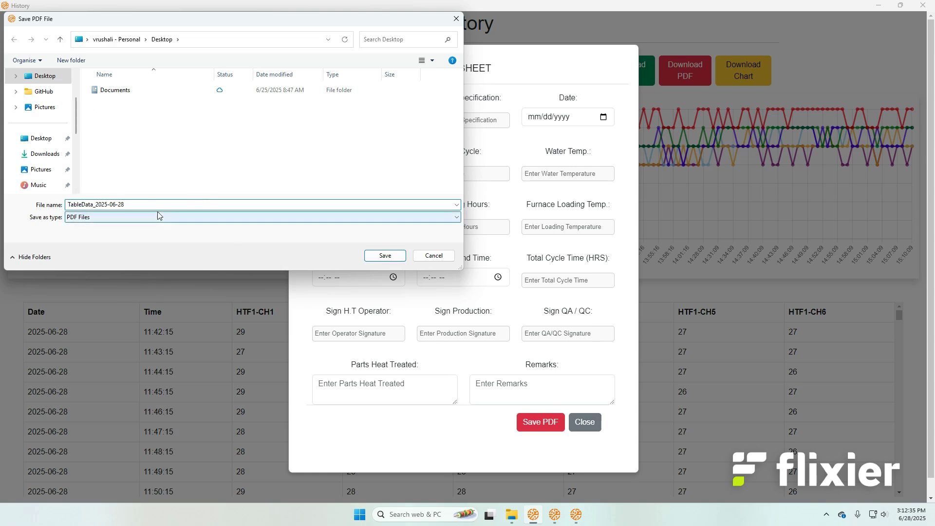
pyautogui.write('demo-')
pyautogui.click(382, 256)
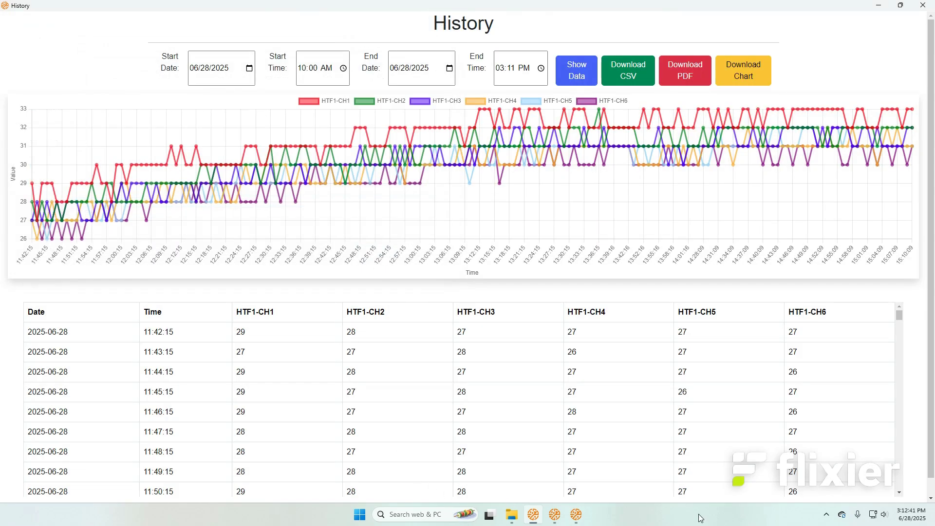
# Step: Go to the desktop and open the saved demo-TableData_2025-06-28 PDF in Chrome
pyautogui.rightClick(700, 517)
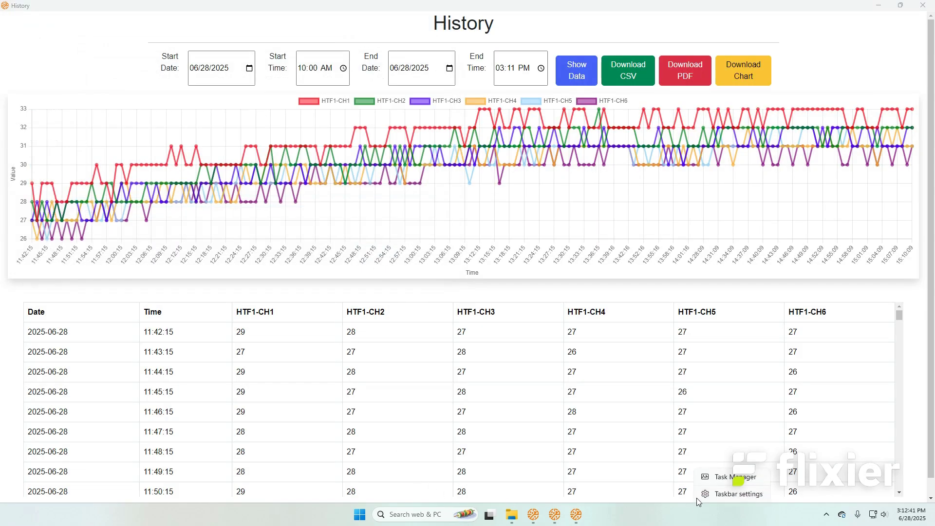
pyautogui.press('super+d')
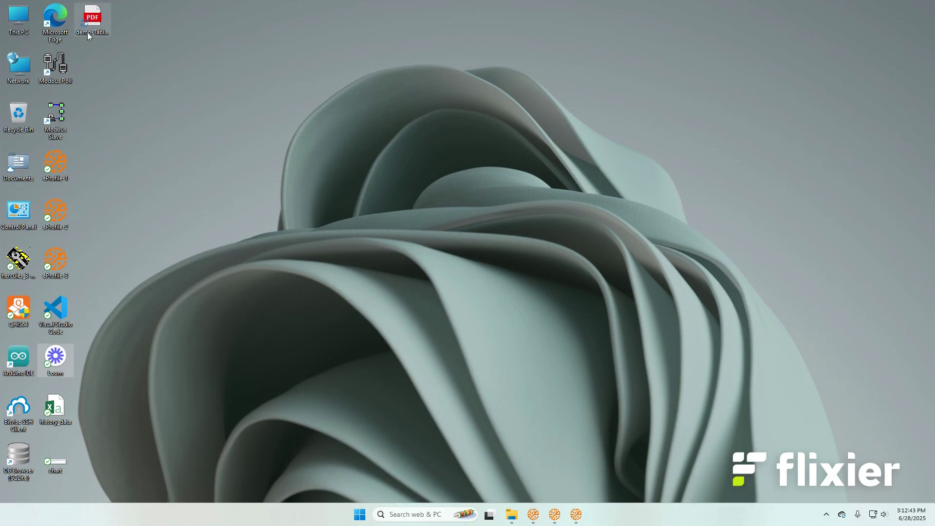
pyautogui.press('super+d')
pyautogui.rightClick(99, 40)
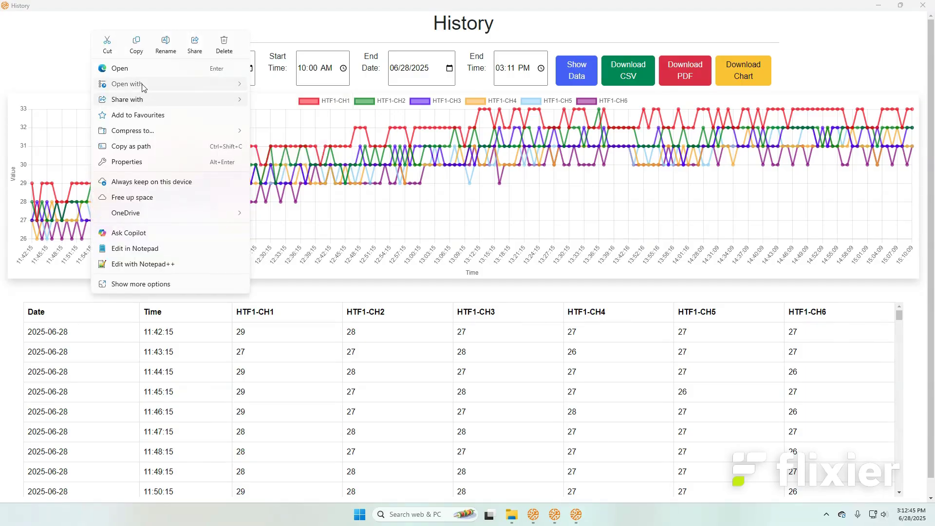
pyautogui.moveTo(146, 84)
pyautogui.click(306, 89)
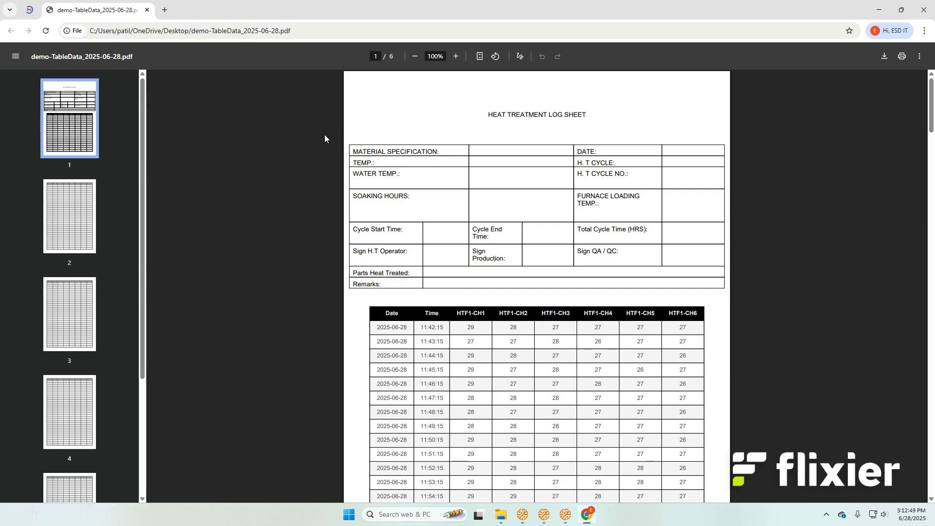
# Step: Examine the heat treatment log sheet header and the logged data through the last page, then close the PDF
pyautogui.scroll(5, 515, 216)
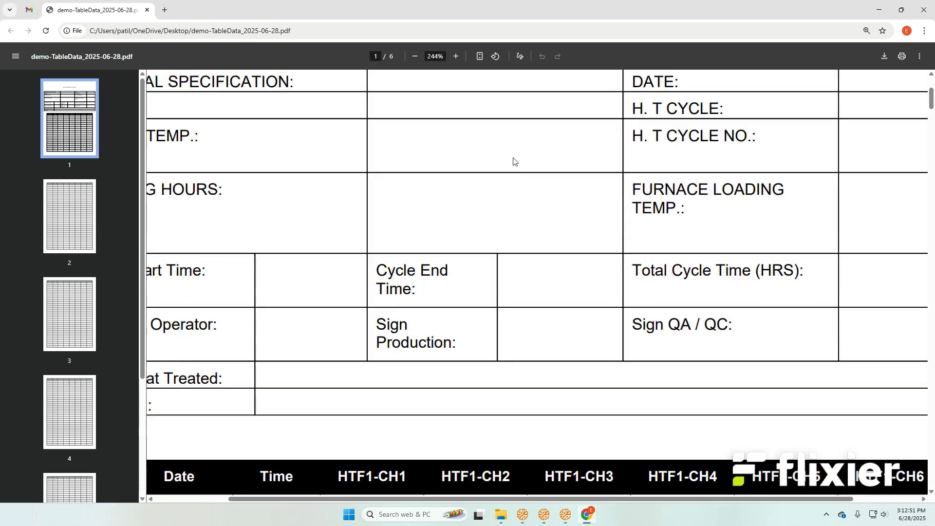
pyautogui.scroll(-5, 512, 161)
pyautogui.scroll(2, 525, 137)
pyautogui.scroll(3, 526, 136)
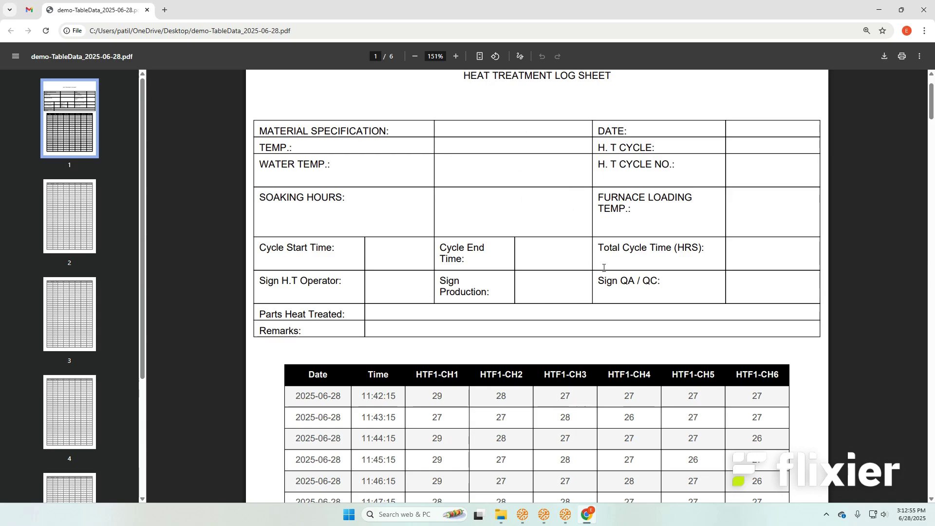
pyautogui.scroll(1, 604, 268)
pyautogui.scroll(-5, 605, 258)
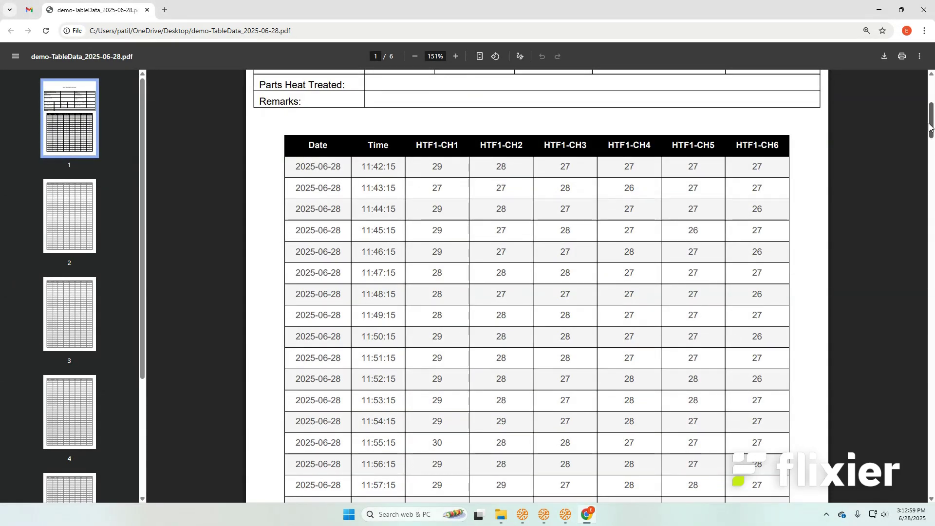
pyautogui.moveTo(931, 122); pyautogui.dragTo(931, 470)
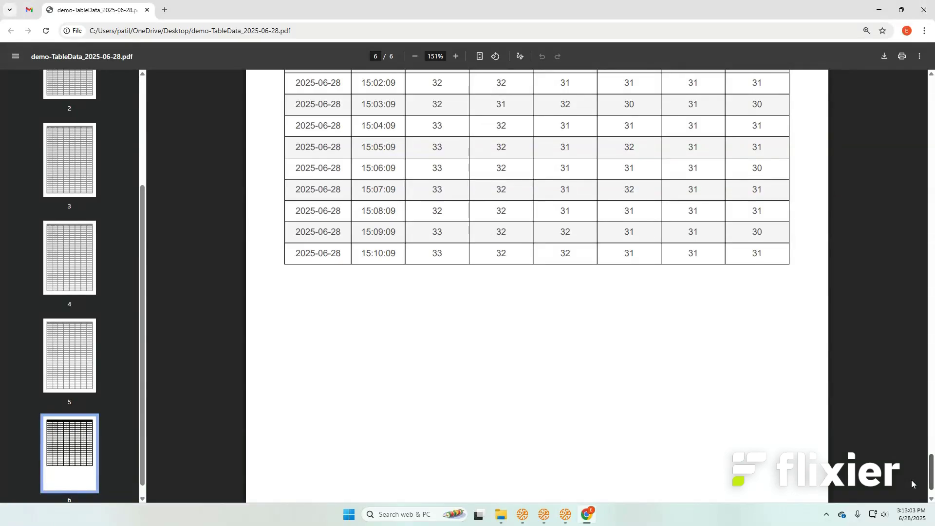
pyautogui.moveTo(931, 478); pyautogui.dragTo(931, 93)
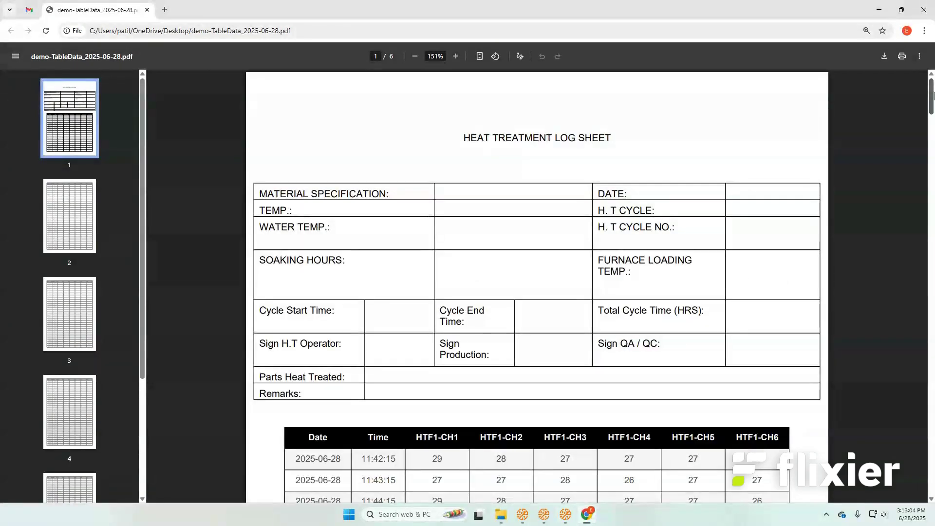
pyautogui.click(923, 10)
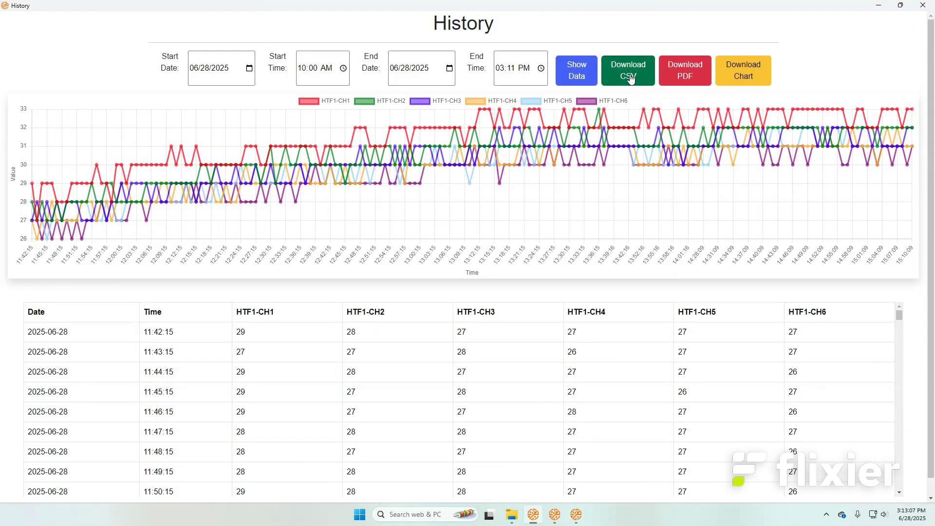
# Step: Download the history data as a CSV file to the Desktop, named demi-history_data
pyautogui.click(632, 79)
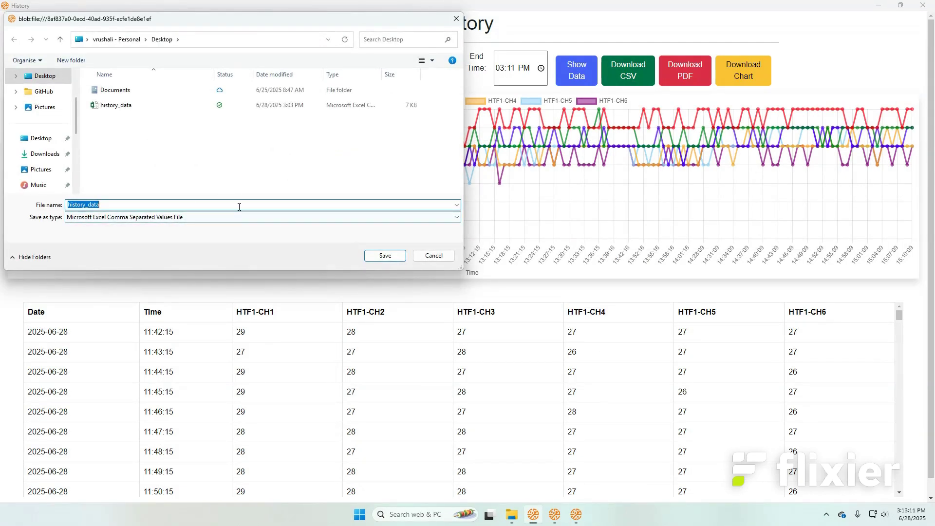
pyautogui.click(240, 207)
pyautogui.press('Home')
pyautogui.write('demi-')
pyautogui.click(397, 260)
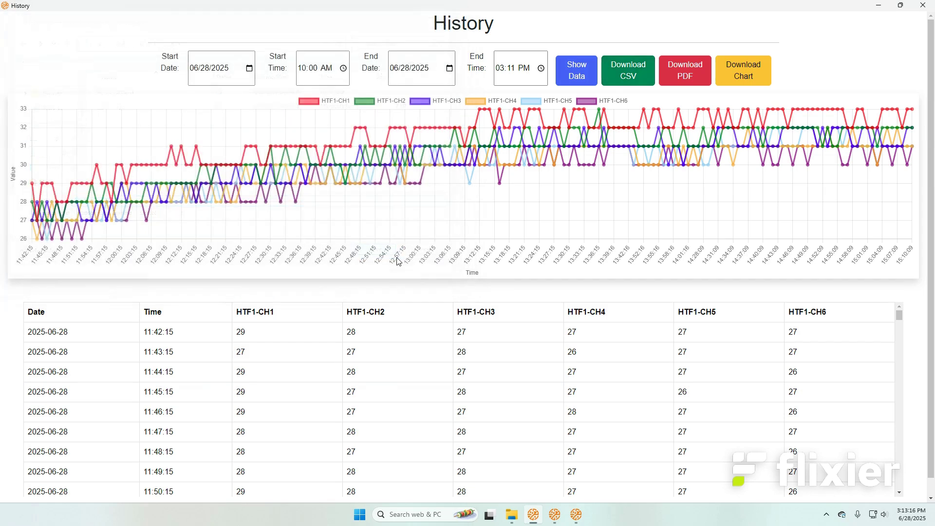
# Step: Open the demi-history_data file from the desktop in Excel and dismiss the data loss notice permanently
pyautogui.rightClick(598, 522)
pyautogui.press('super+d')
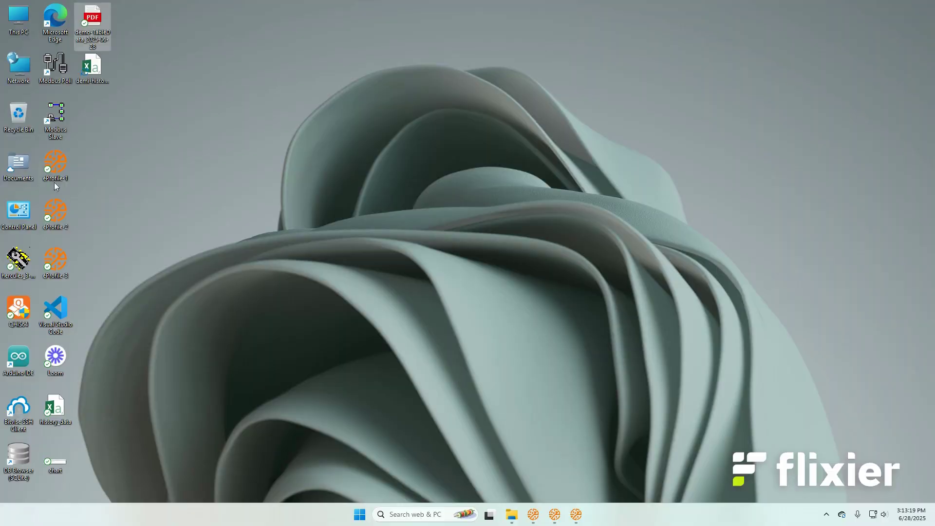
pyautogui.doubleClick(97, 77)
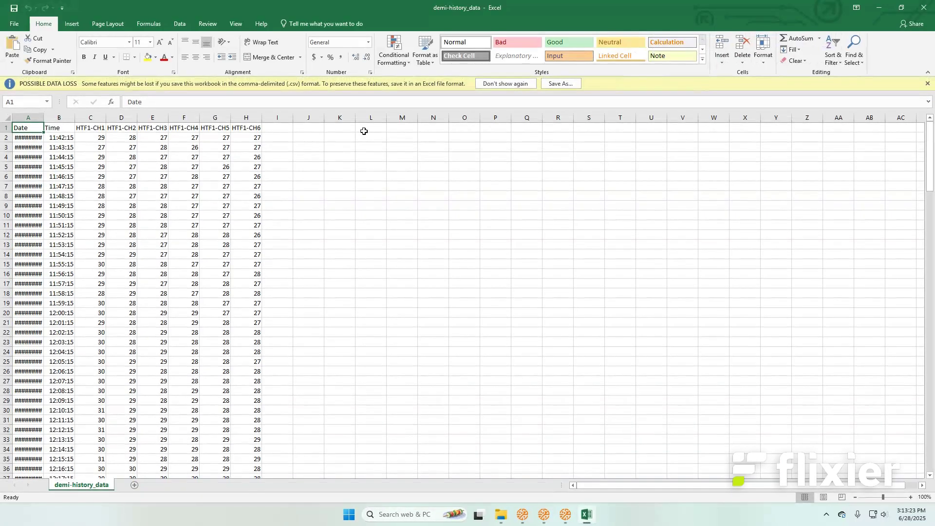
pyautogui.click(505, 84)
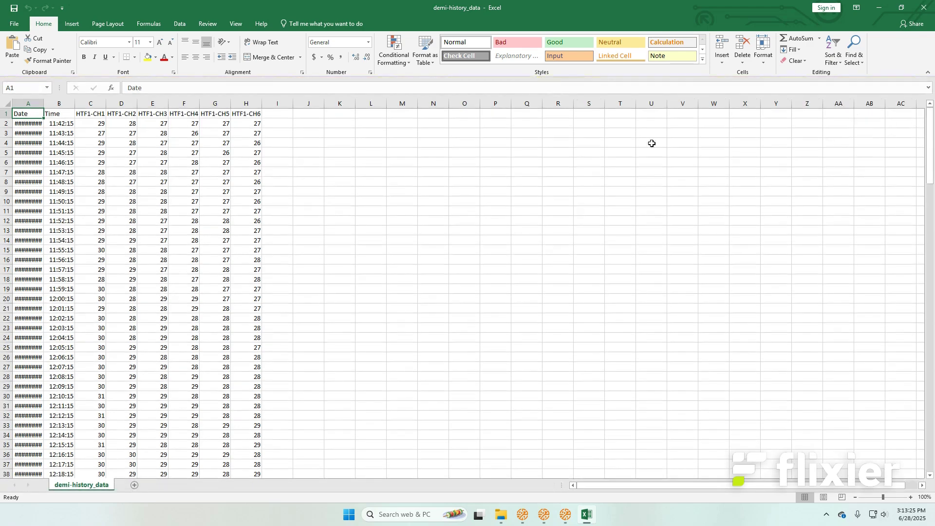
# Step: Enlarge the sheet view and widen the Date column to fit its full dates
pyautogui.keyDown('ctrl'); pyautogui.scroll(10, 83, 129); pyautogui.keyUp('ctrl')
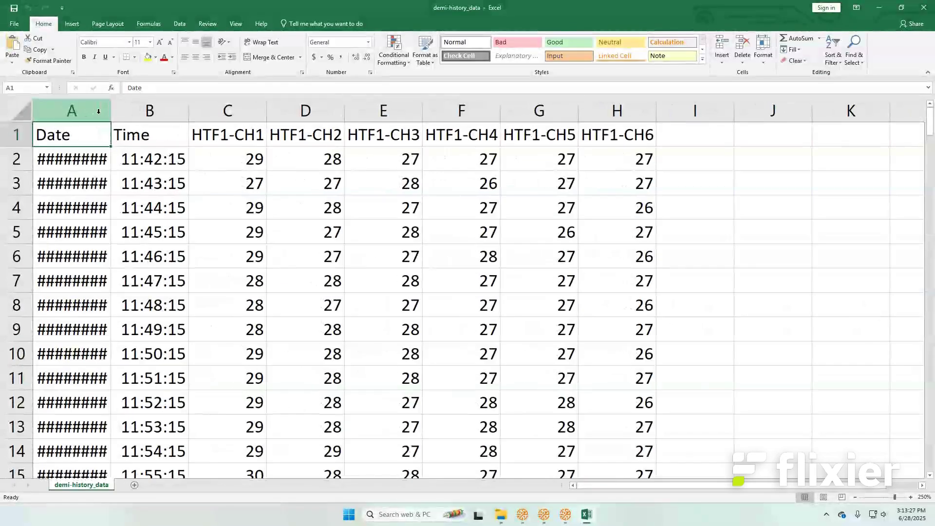
pyautogui.doubleClick(110, 105)
pyautogui.keyDown('ctrl'); pyautogui.scroll(-1, 271, 163); pyautogui.keyUp('ctrl')
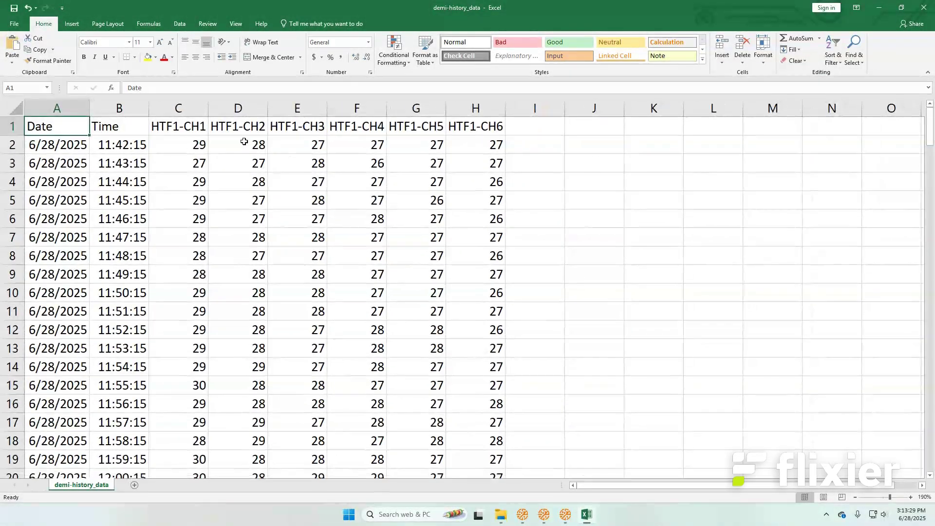
# Step: Review the logged times and channel readings through the last row, then close the workbook without saving
pyautogui.moveTo(132, 144); pyautogui.dragTo(259, 460)
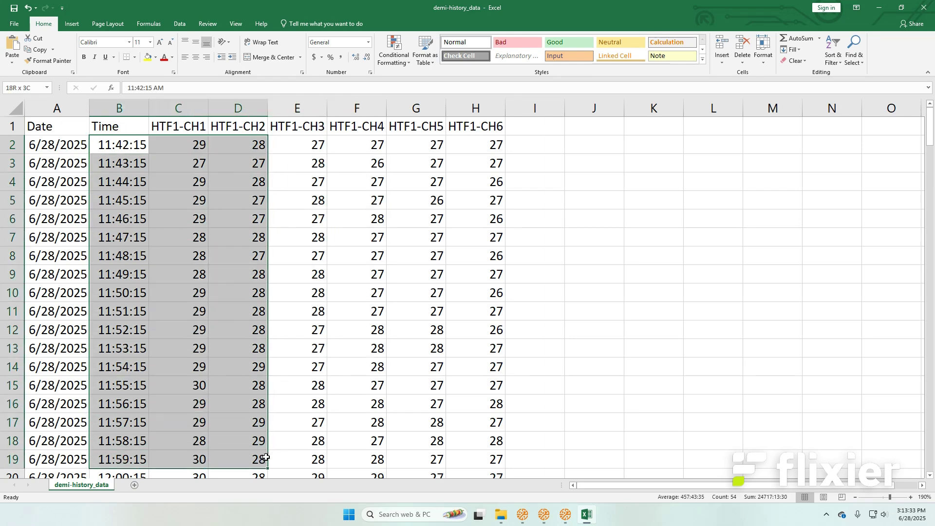
pyautogui.click(903, 188)
pyautogui.moveTo(930, 125); pyautogui.dragTo(920, 473)
pyautogui.click(924, 7)
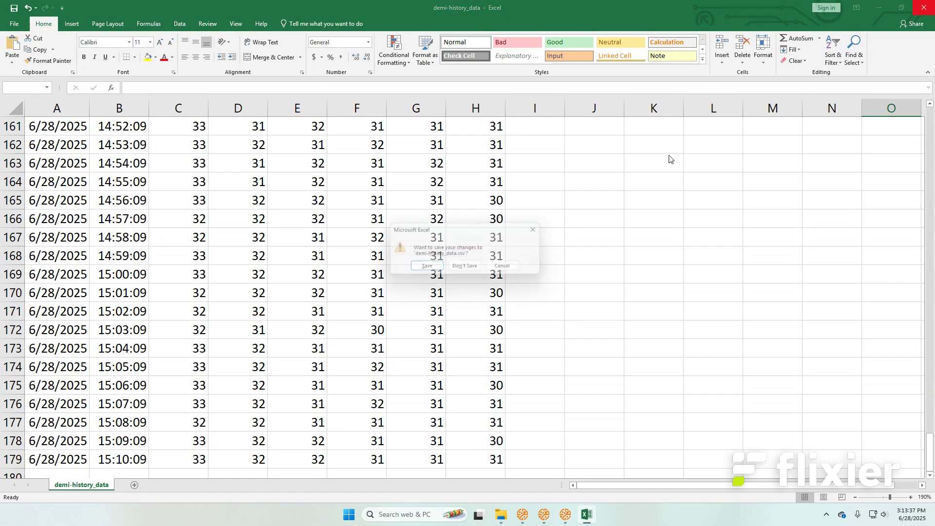
pyautogui.click(466, 266)
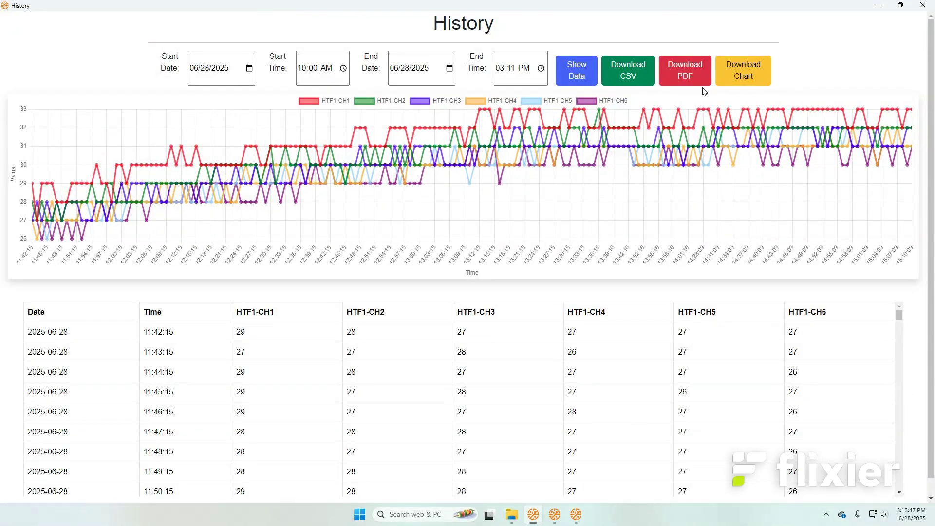
# Step: Download the history chart as a JPEG image to the Desktop, named demo-chart
pyautogui.click(740, 77)
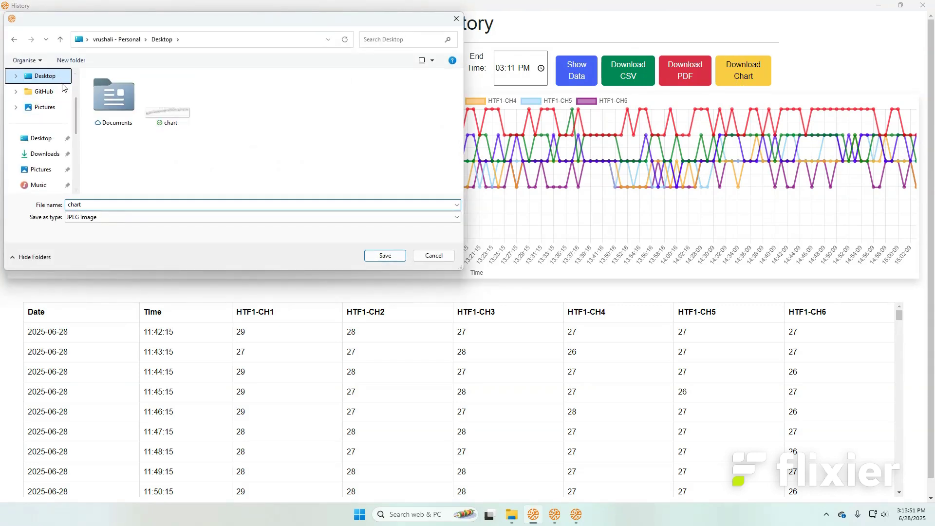
pyautogui.press('Home')
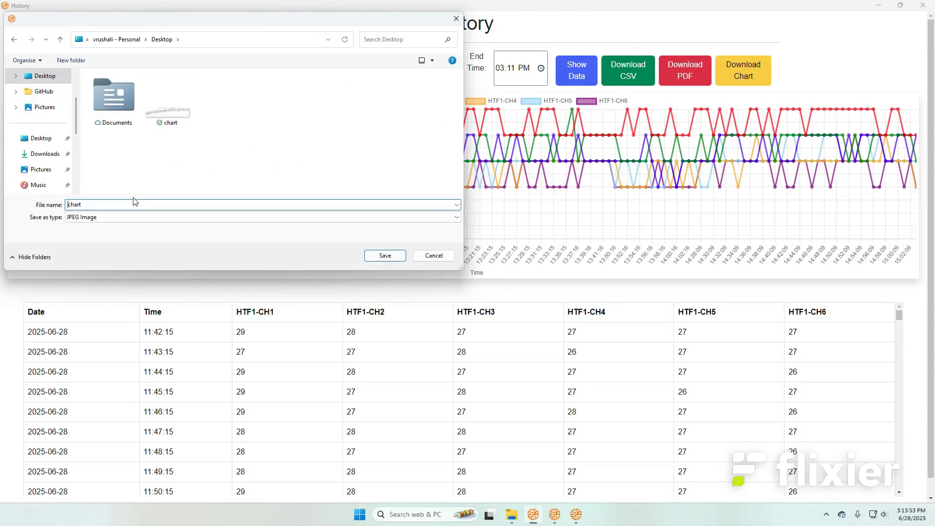
pyautogui.write('demo-')
pyautogui.click(369, 255)
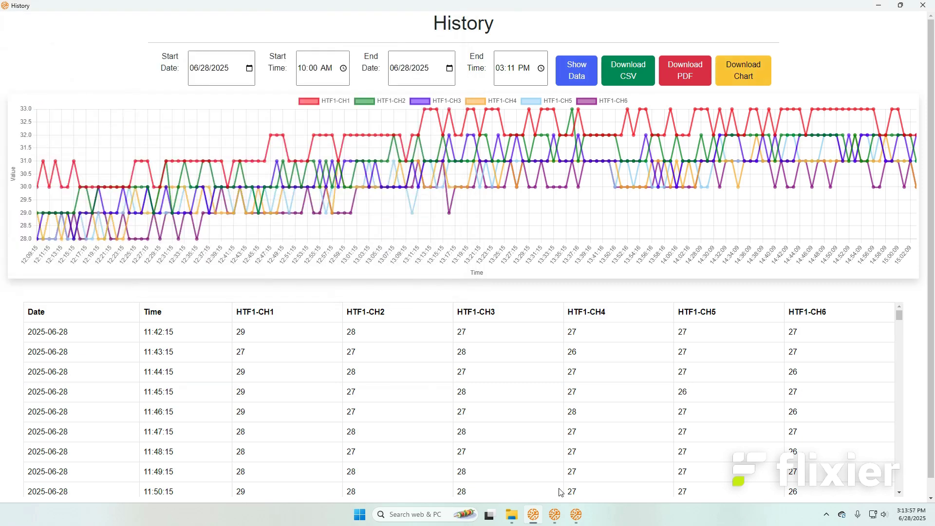
# Step: Open the demo-chart image from the desktop, view it maximized, then close it
pyautogui.press('super+d')
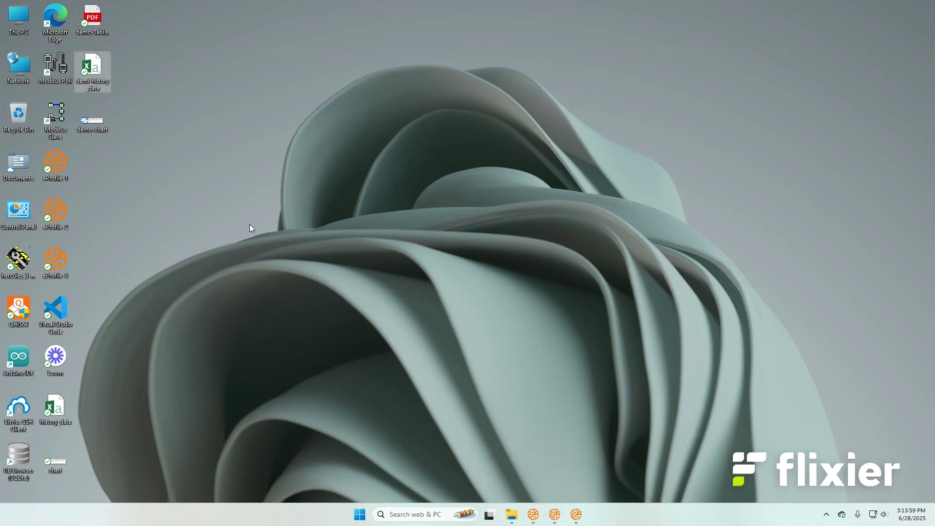
pyautogui.rightClick(94, 128)
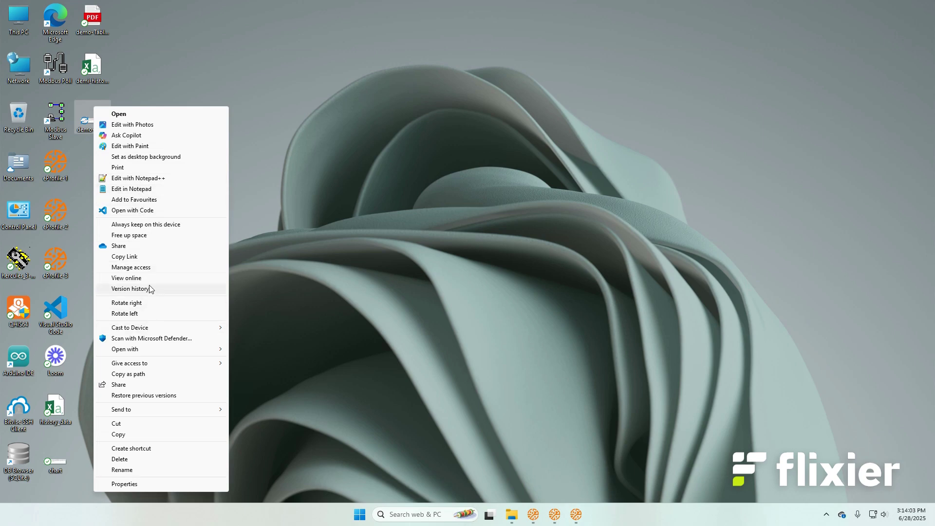
pyautogui.click(133, 113)
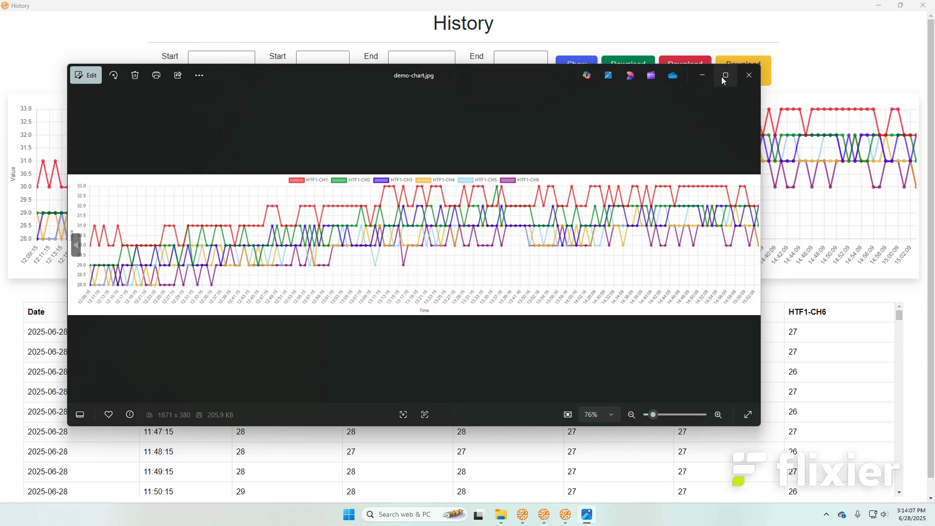
pyautogui.click(723, 76)
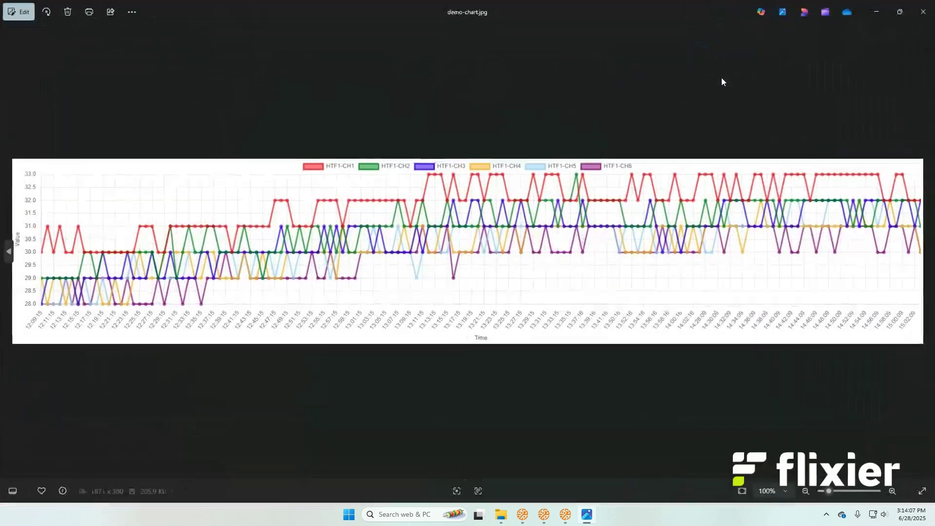
pyautogui.click(924, 12)
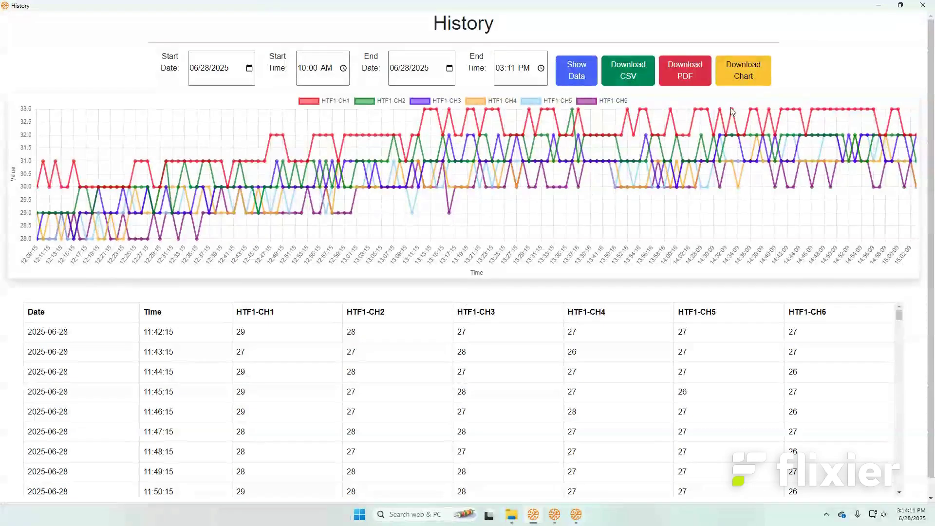
# Step: Close the History window and review the serial port configuration and the connected port status on the main screen
pyautogui.click(923, 5)
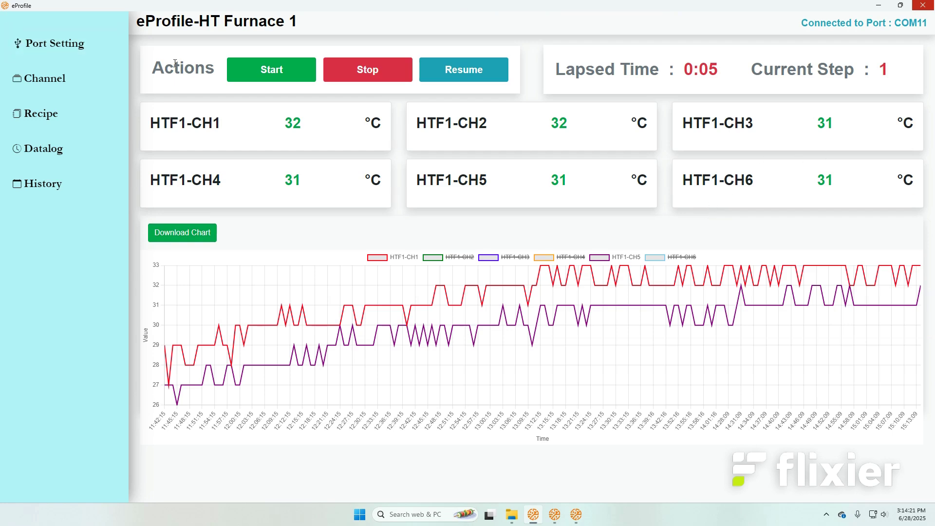
pyautogui.click(30, 47)
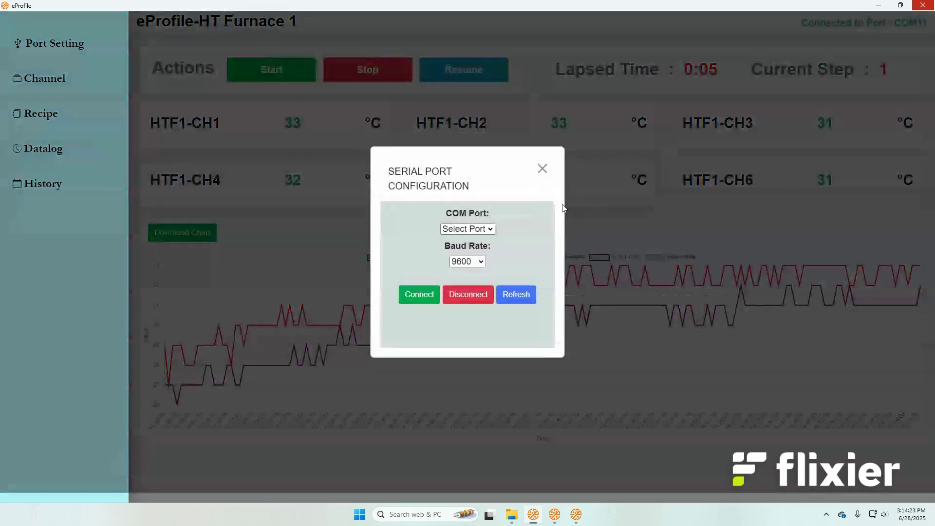
pyautogui.click(492, 229)
pyautogui.click(491, 229)
pyautogui.click(543, 169)
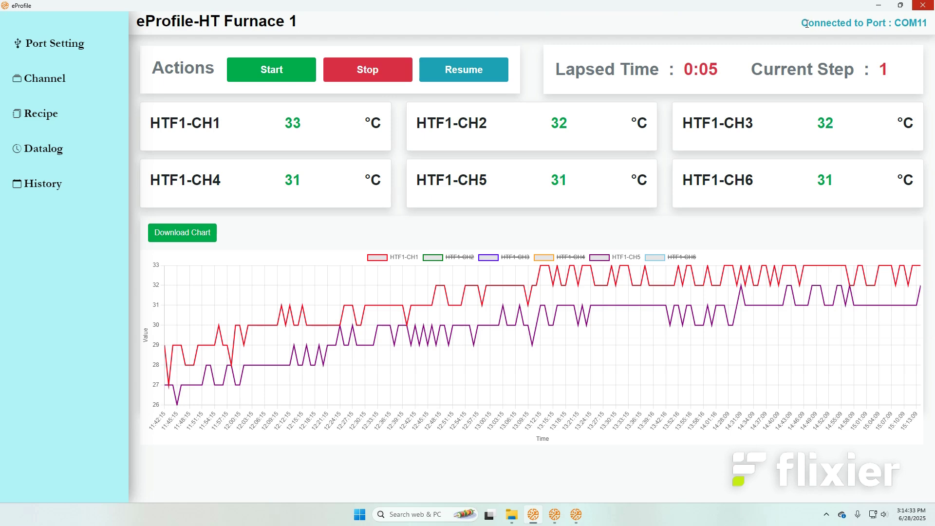
pyautogui.moveTo(802, 23); pyautogui.dragTo(931, 30)
pyautogui.click(823, 56)
# Step: Toggle the channel curves on the live chart until only HTF1-CH4 is displayed
pyautogui.click(385, 260)
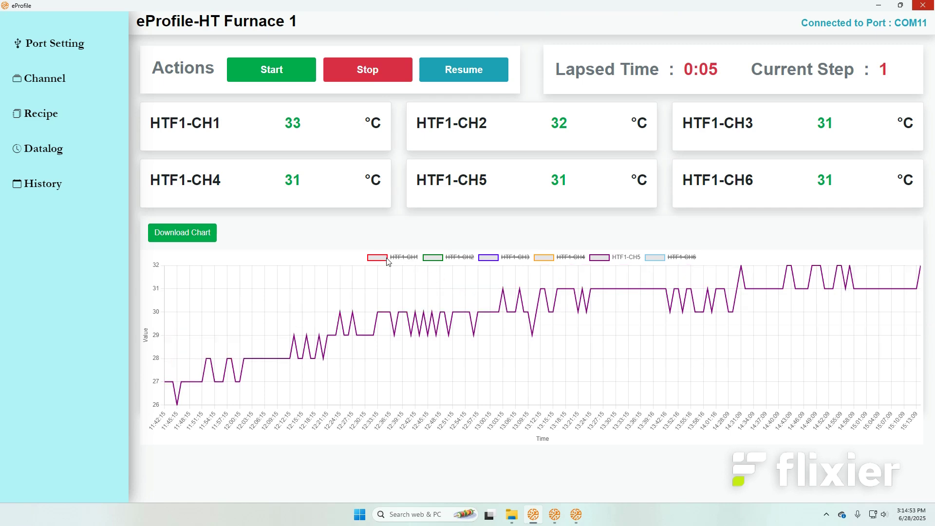
pyautogui.click(435, 261)
pyautogui.click(487, 258)
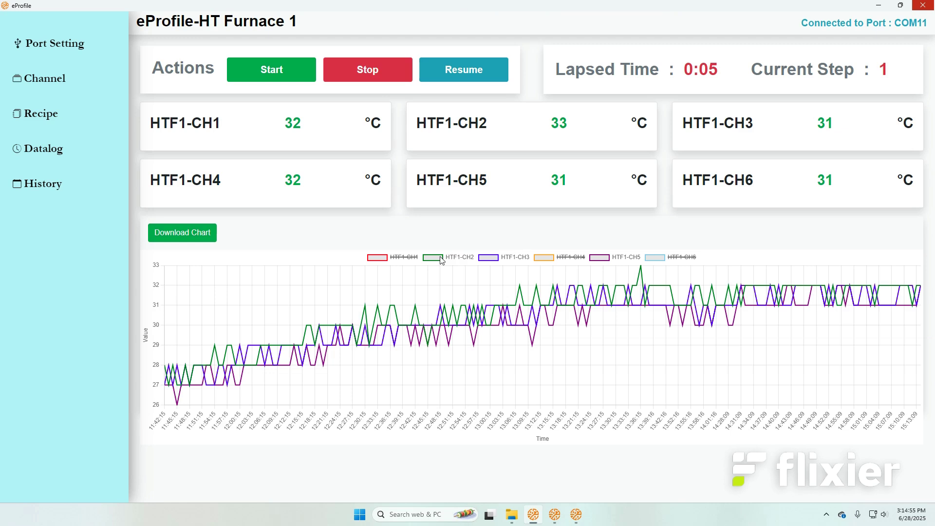
pyautogui.click(546, 262)
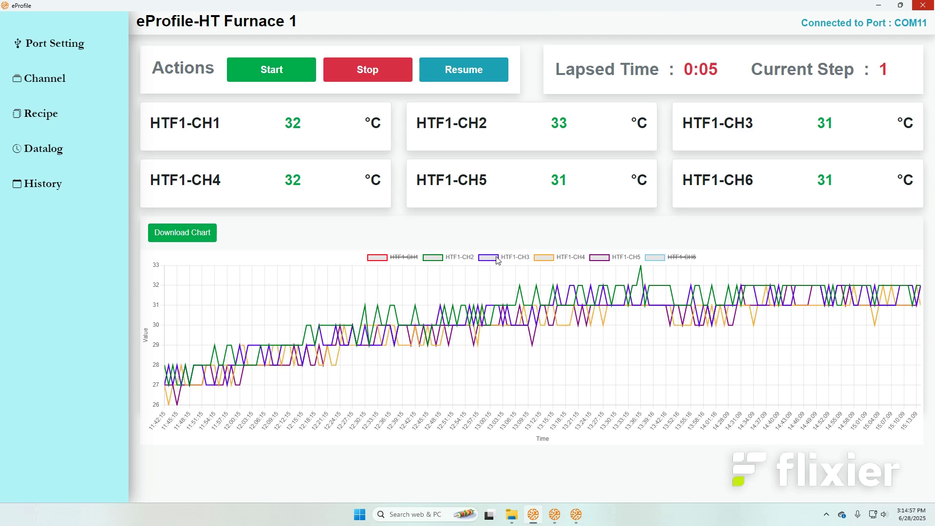
pyautogui.click(506, 260)
pyautogui.click(433, 261)
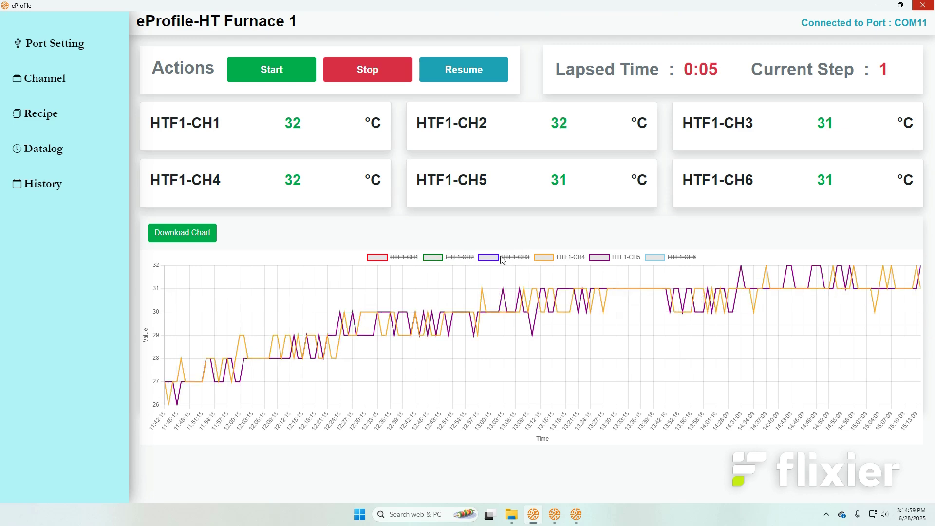
pyautogui.click(614, 262)
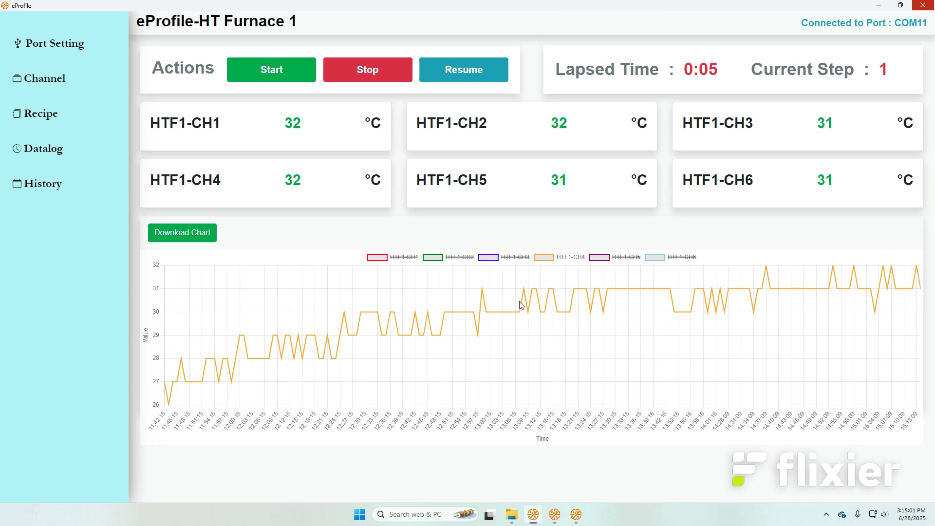
# Step: Display all six channel curves, HTF1-CH1 through HTF1-CH6, on the live chart
pyautogui.click(542, 260)
pyautogui.click(495, 261)
pyautogui.click(429, 259)
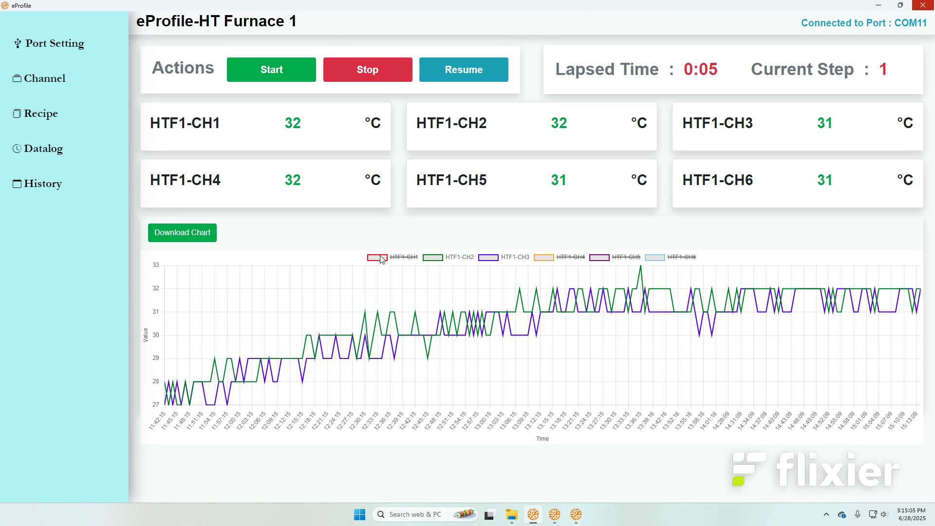
pyautogui.click(383, 259)
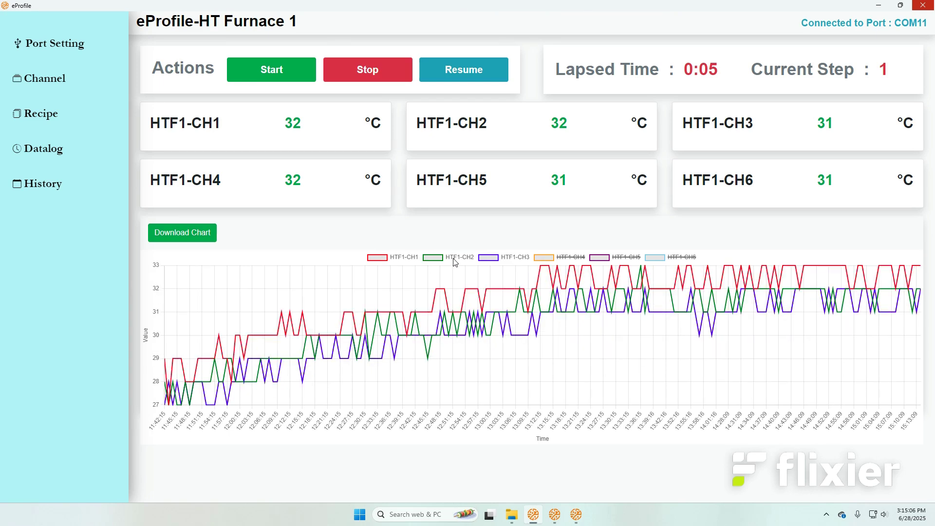
pyautogui.click(546, 261)
pyautogui.click(601, 259)
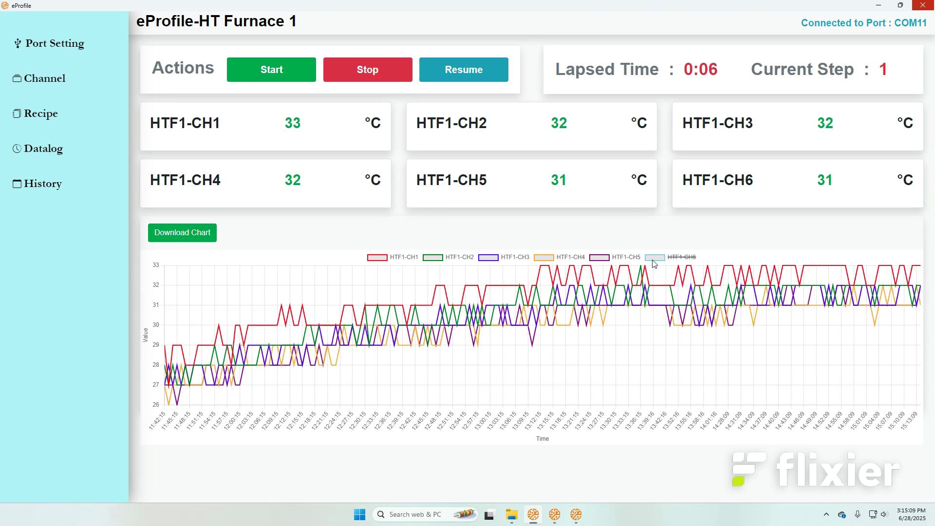
pyautogui.click(654, 261)
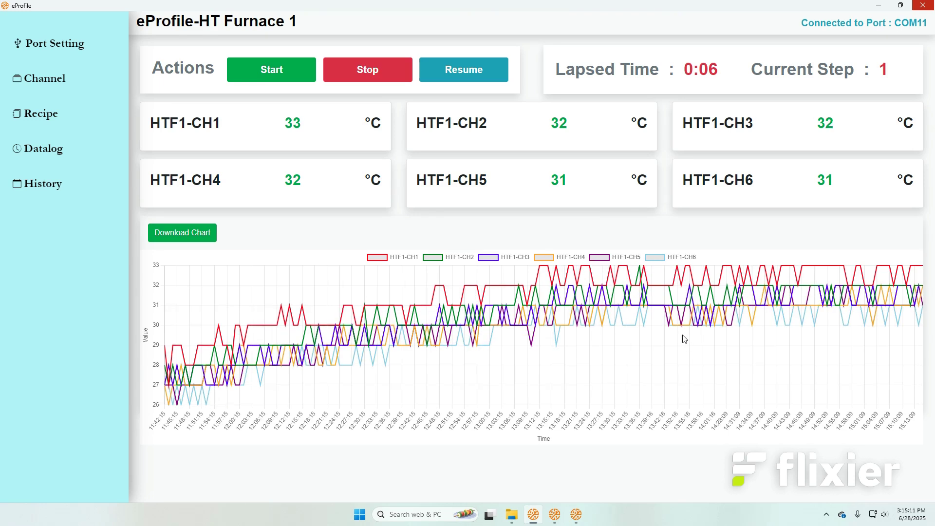